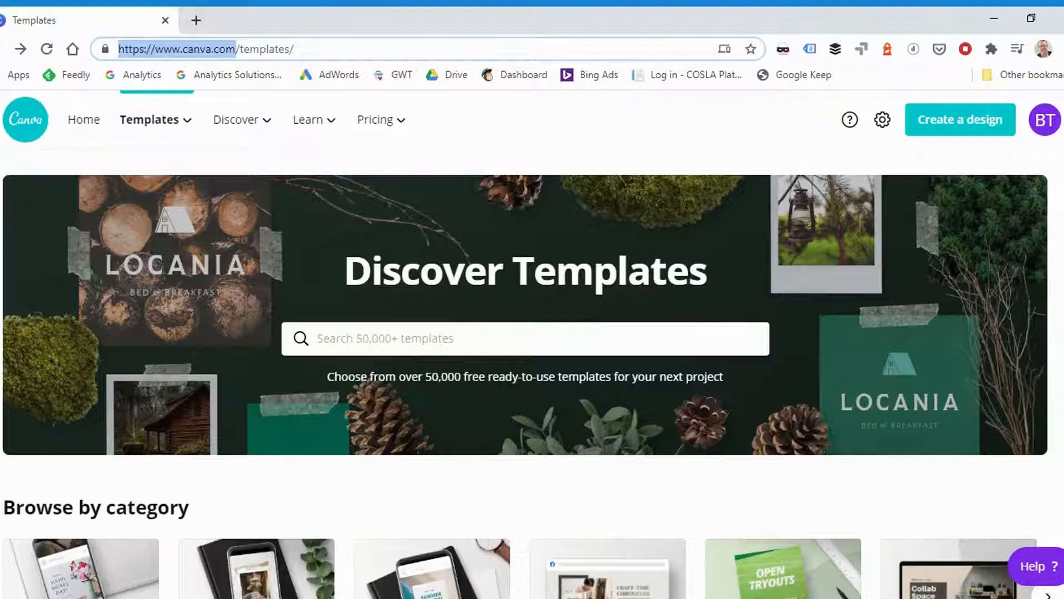
# - Open Canva's pricing page and compare the features and costs of the Free, Pro and Enterprise plans
pyautogui.moveTo(158, 121)
pyautogui.moveTo(255, 119)
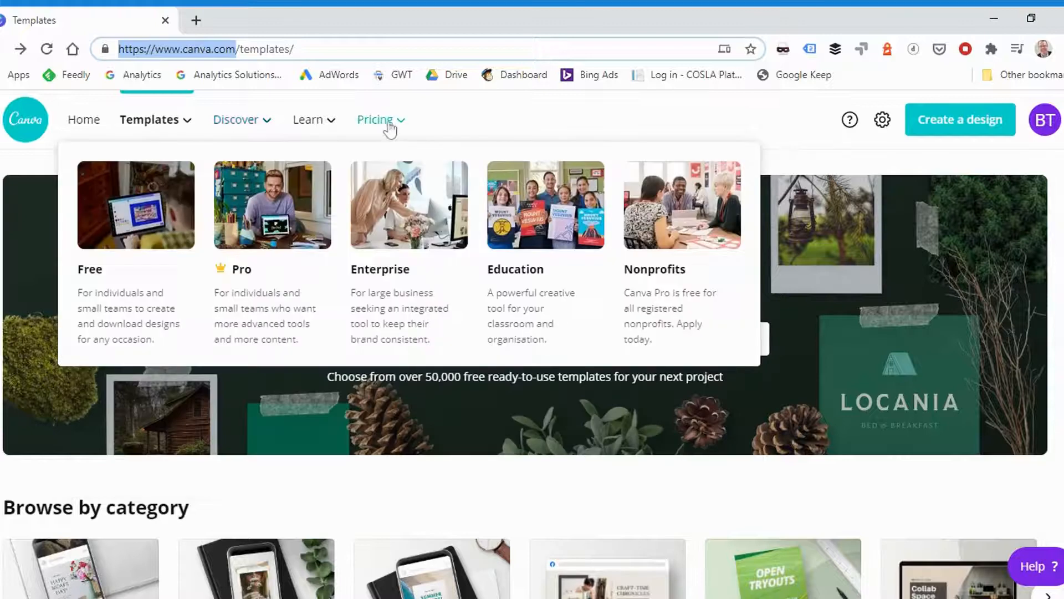
pyautogui.click(388, 128)
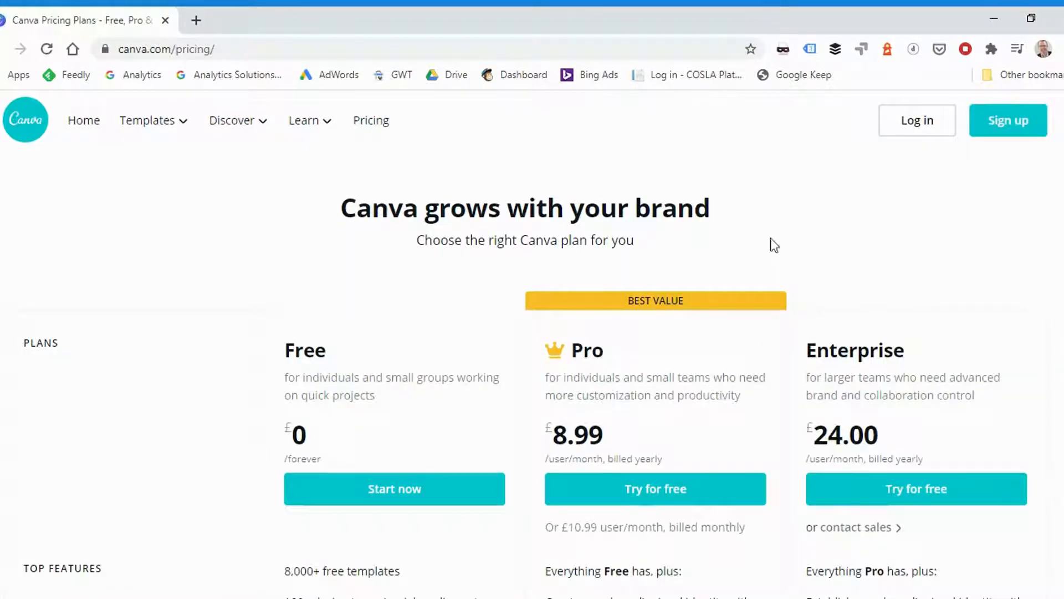
pyautogui.scroll(-1, 719, 288)
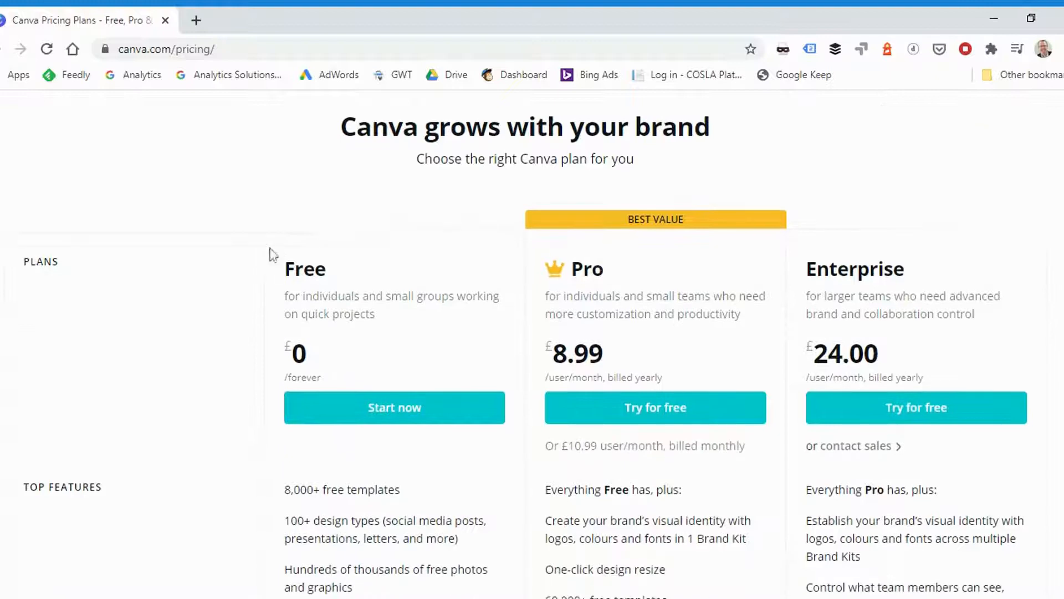
pyautogui.moveTo(284, 269); pyautogui.dragTo(343, 278)
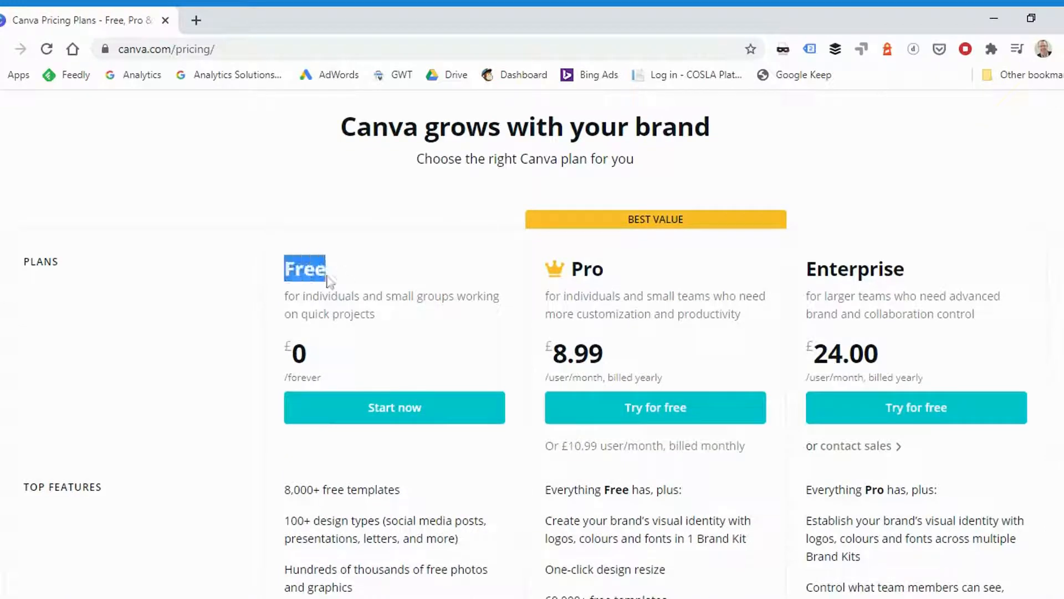
pyautogui.click(288, 271)
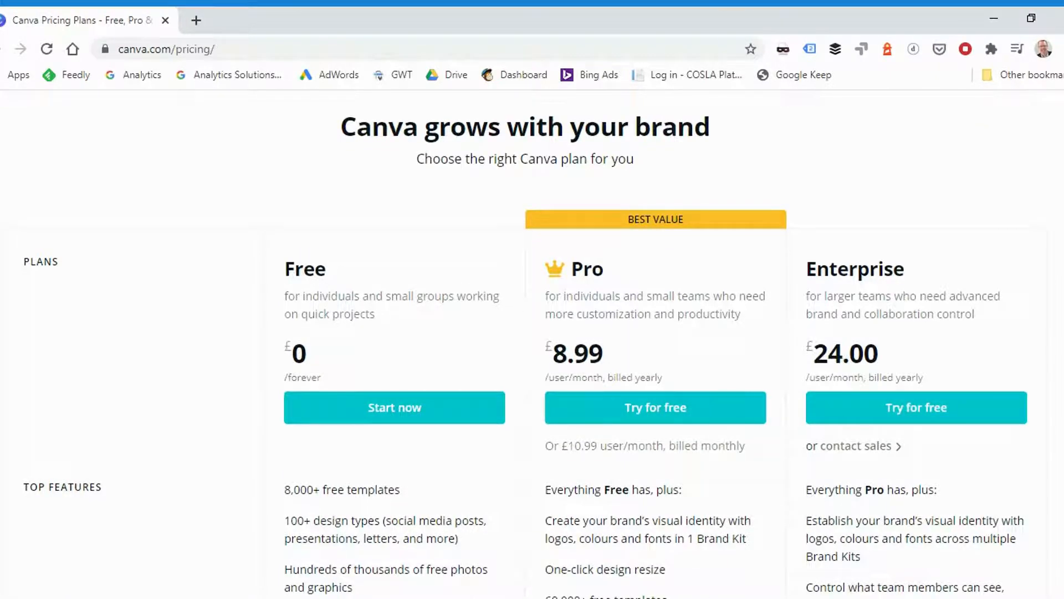
pyautogui.scroll(-1, 526, 343)
pyautogui.scroll(-1, 1023, 198)
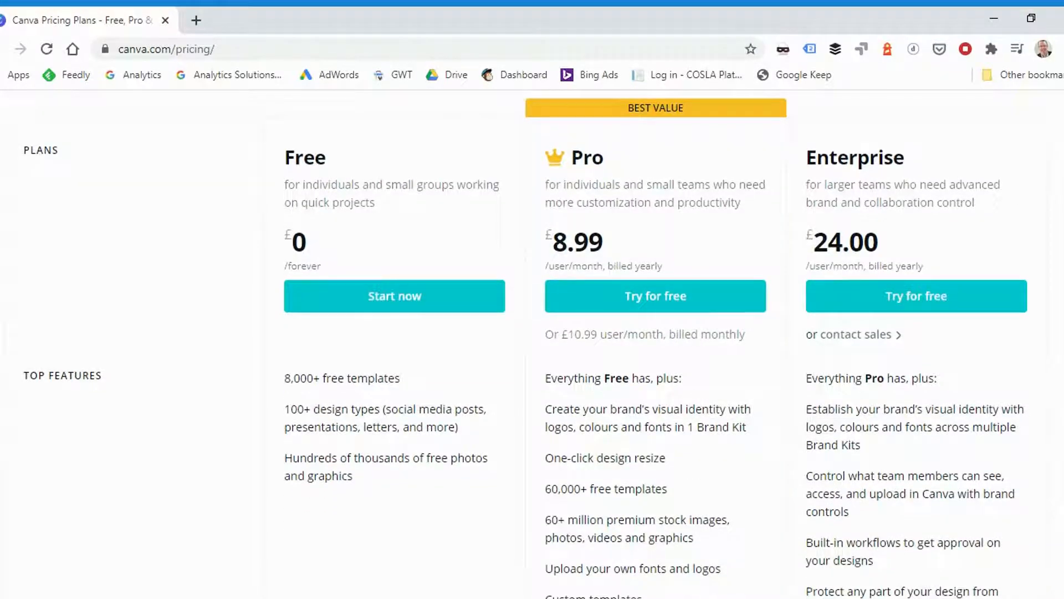
pyautogui.scroll(-3, 525, 344)
pyautogui.scroll(4, 526, 343)
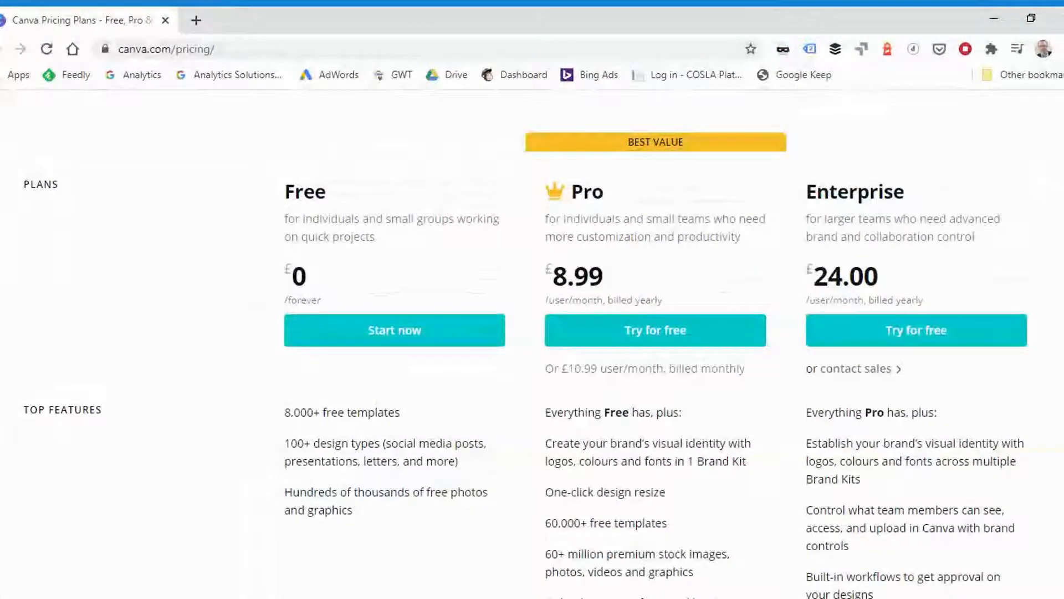
pyautogui.moveTo(327, 191); pyautogui.dragTo(285, 191)
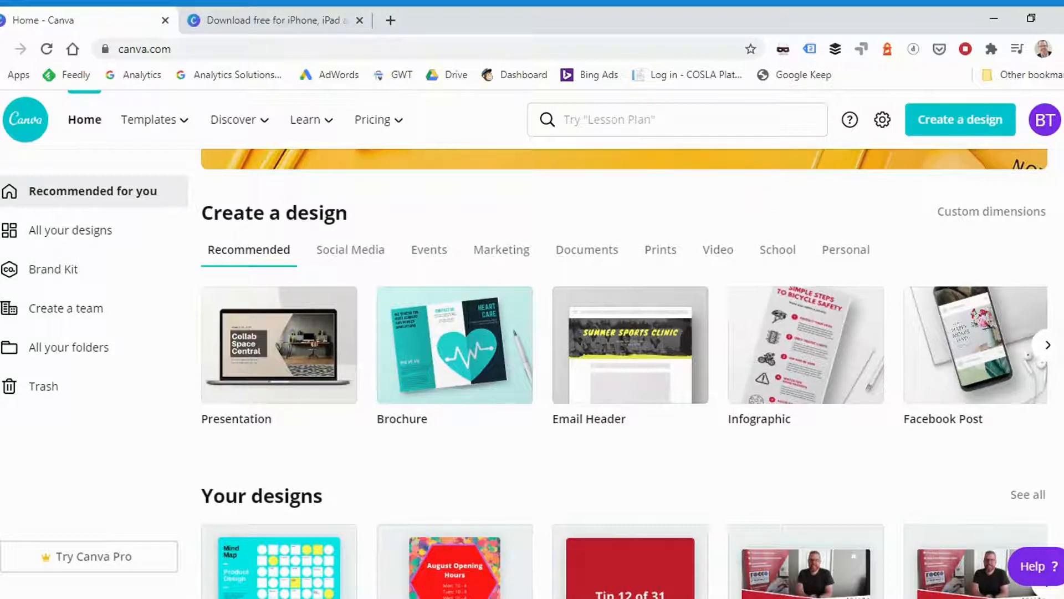
# - Look through the home page's Social Media and Events design types, the existing designs and the Instagram post templates
pyautogui.scroll(5, 943, 266)
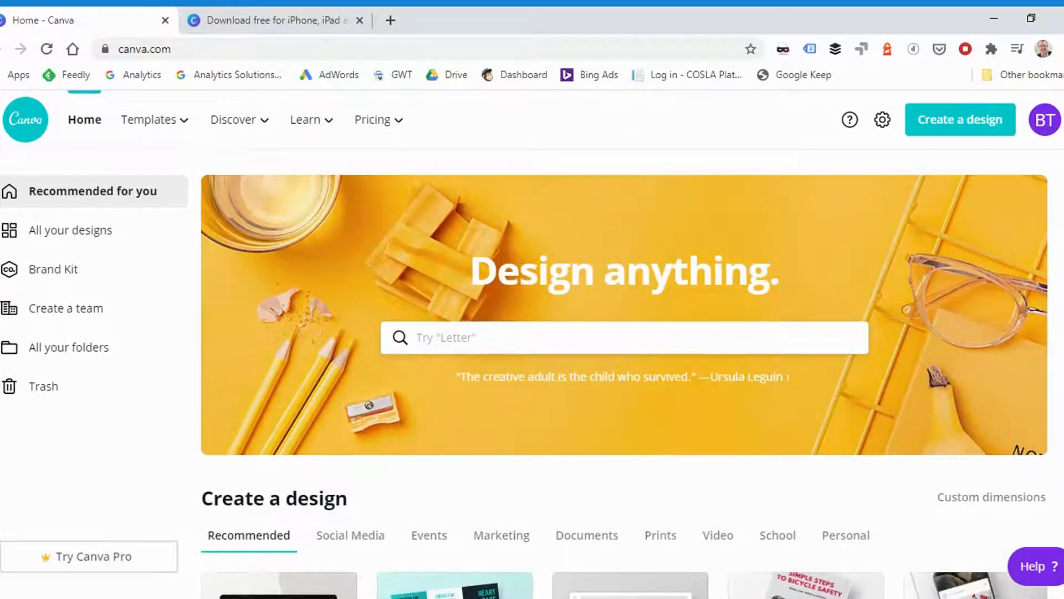
pyautogui.scroll(-5, 1017, 303)
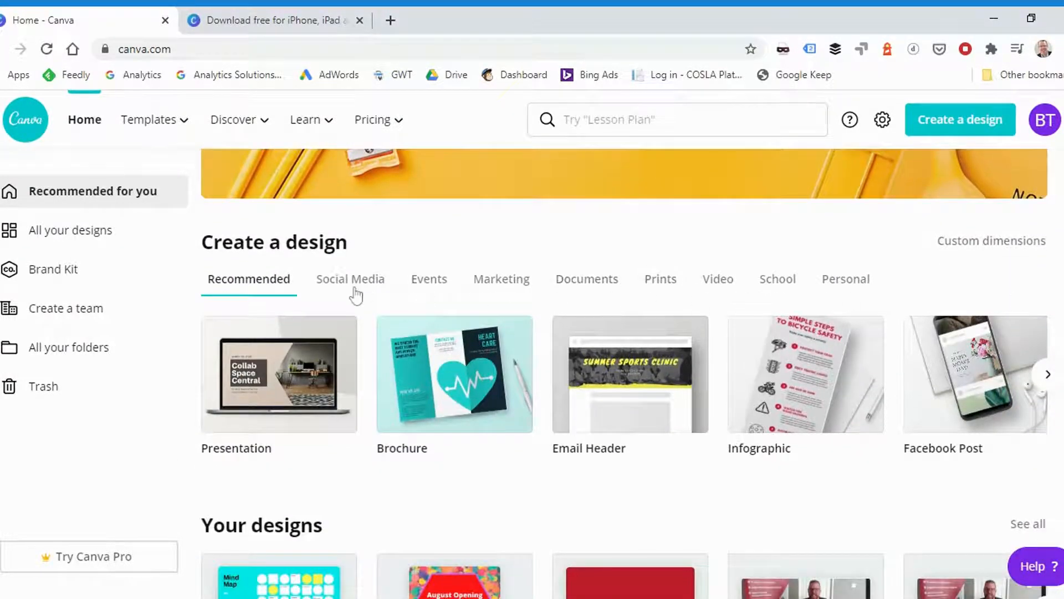
pyautogui.click(356, 294)
pyautogui.click(448, 289)
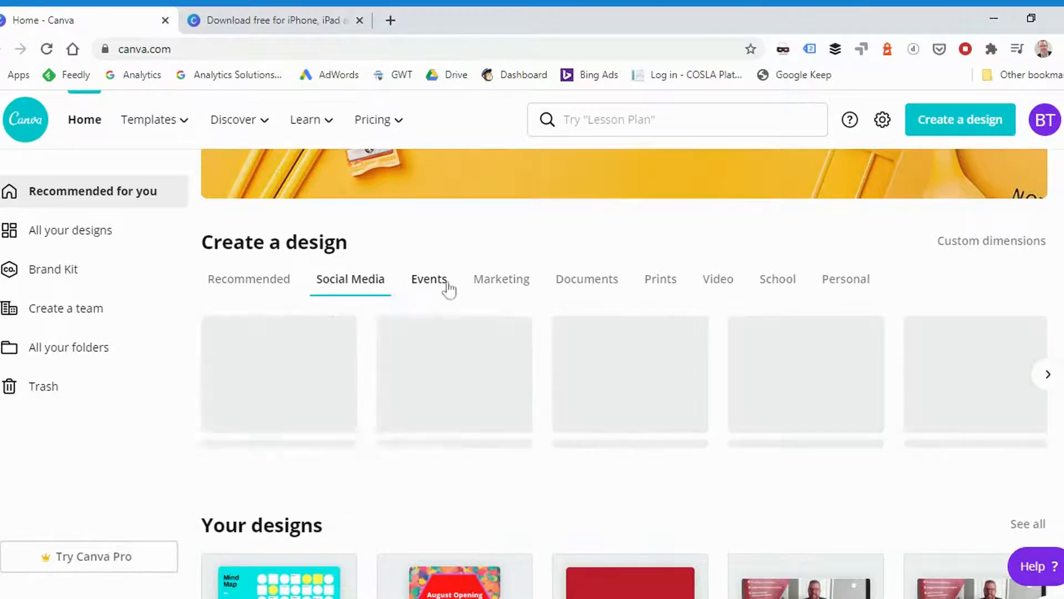
pyautogui.scroll(-4, 497, 293)
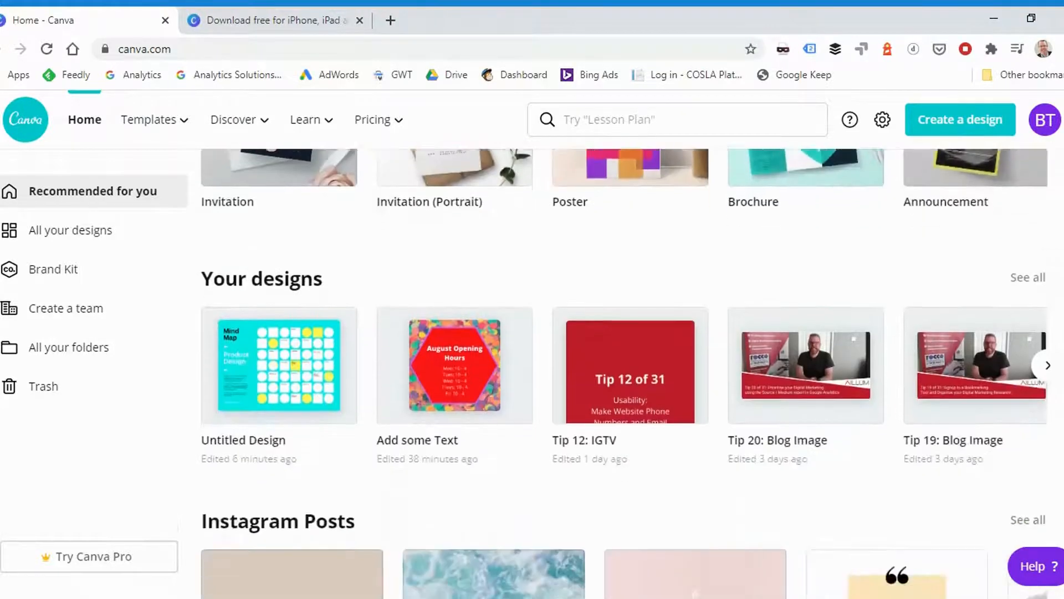
pyautogui.scroll(-1, 626, 373)
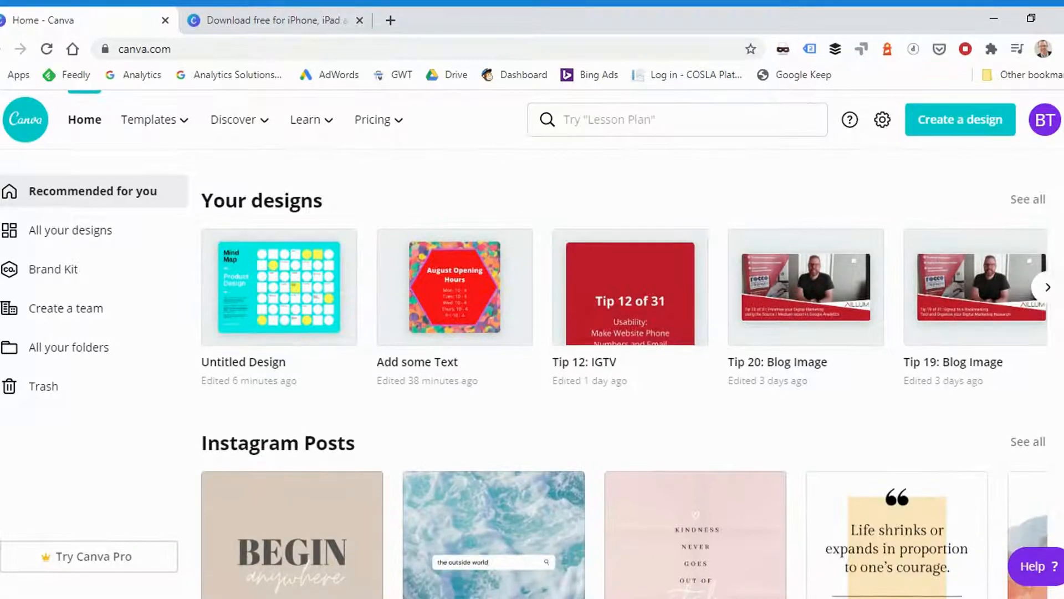
pyautogui.scroll(-5, 625, 374)
pyautogui.scroll(12, 626, 373)
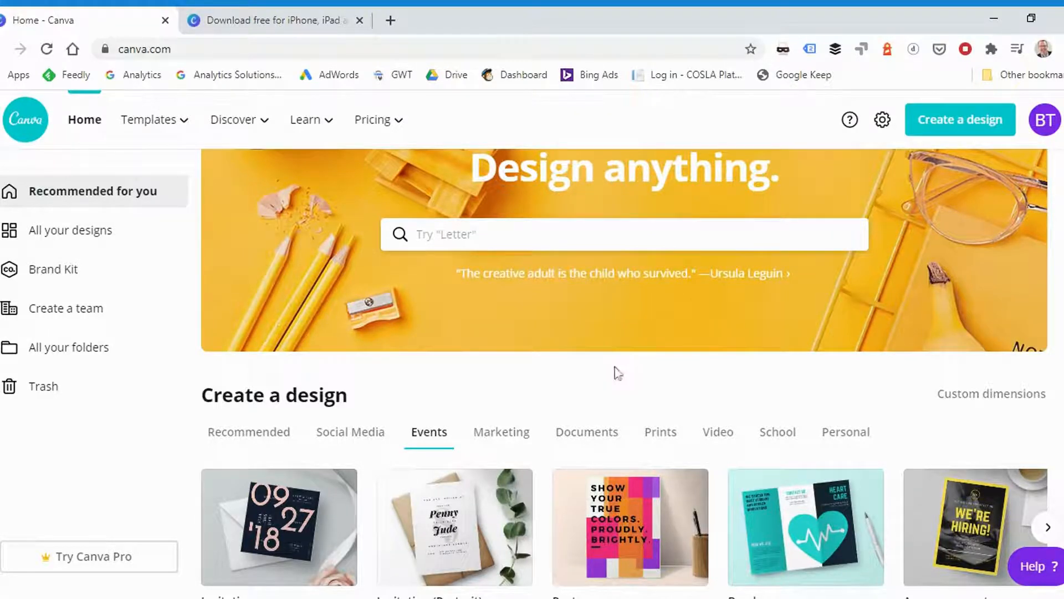
# - Create a new Instagram Post design from the Social Media category
pyautogui.click(348, 438)
pyautogui.scroll(-3, 470, 388)
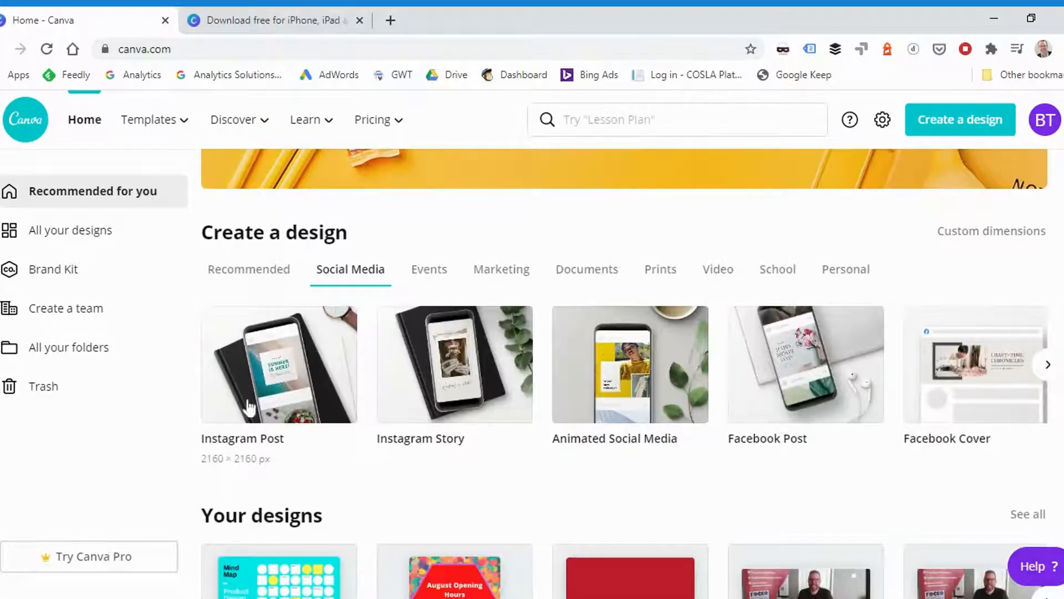
pyautogui.click(268, 368)
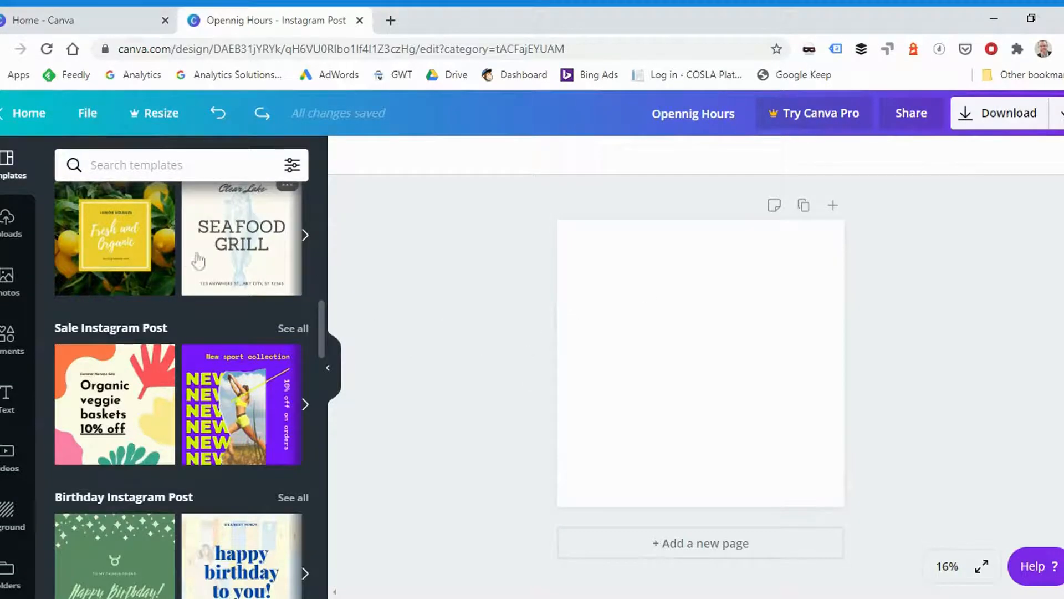
# - Apply the free "Organic veggie baskets 10% off" template from the Sale Instagram Post group to the blank page
pyautogui.scroll(10, 222, 266)
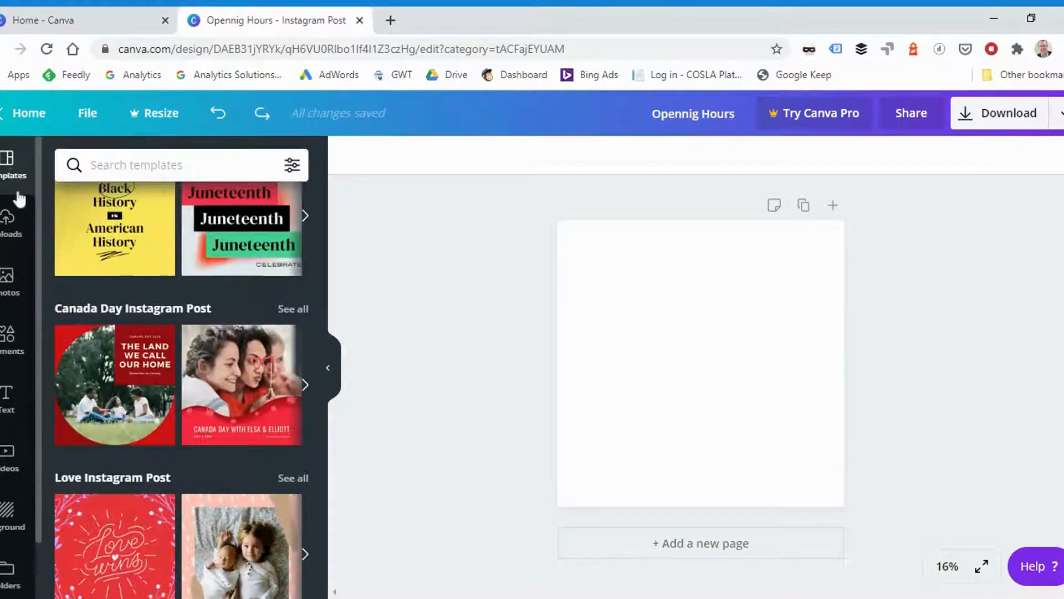
pyautogui.click(11, 166)
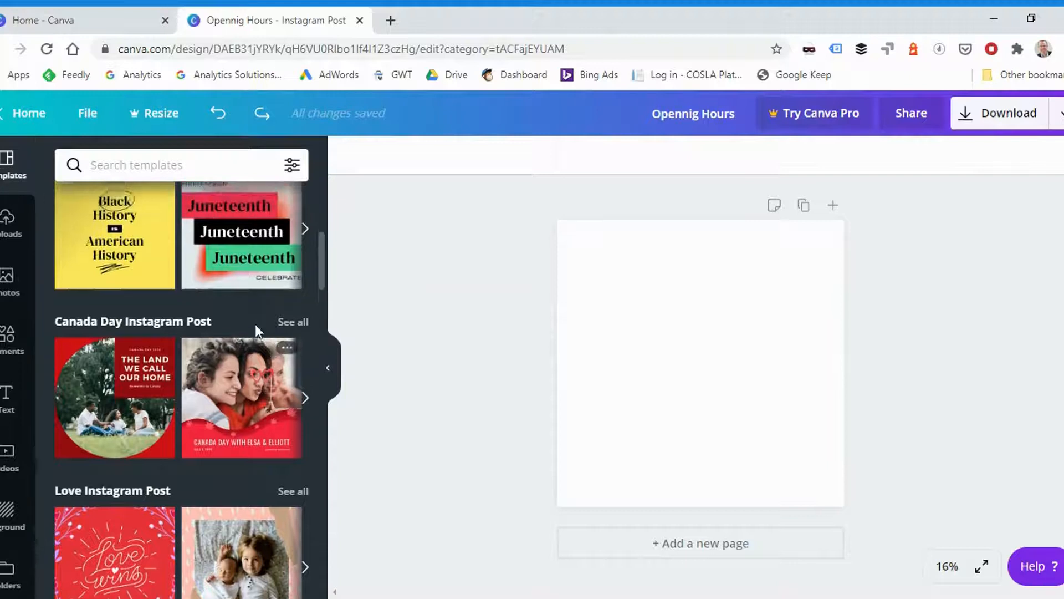
pyautogui.scroll(-10, 201, 280)
pyautogui.scroll(-8, 200, 280)
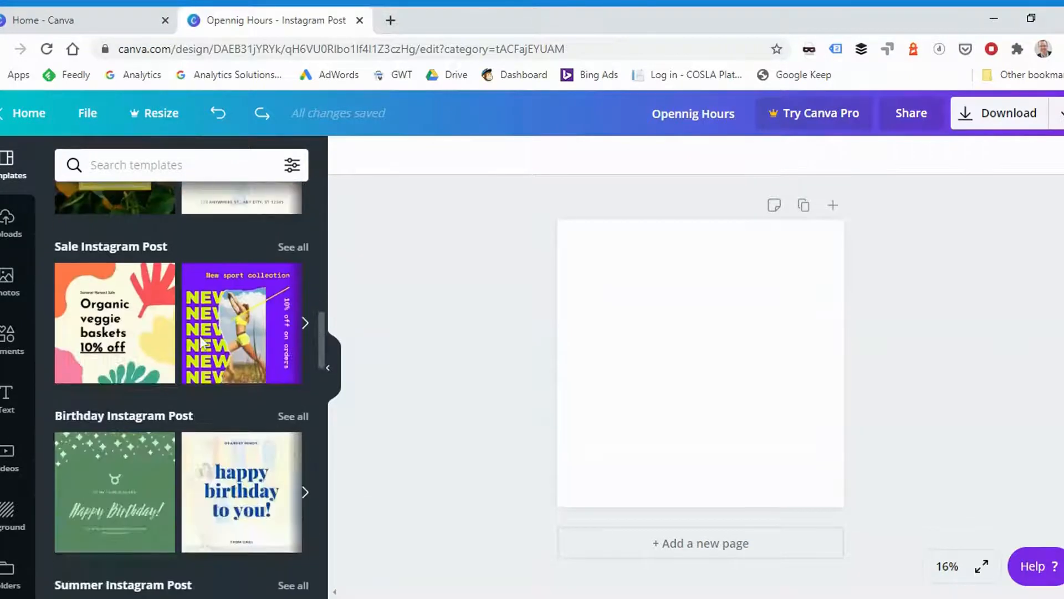
pyautogui.scroll(3, 78, 242)
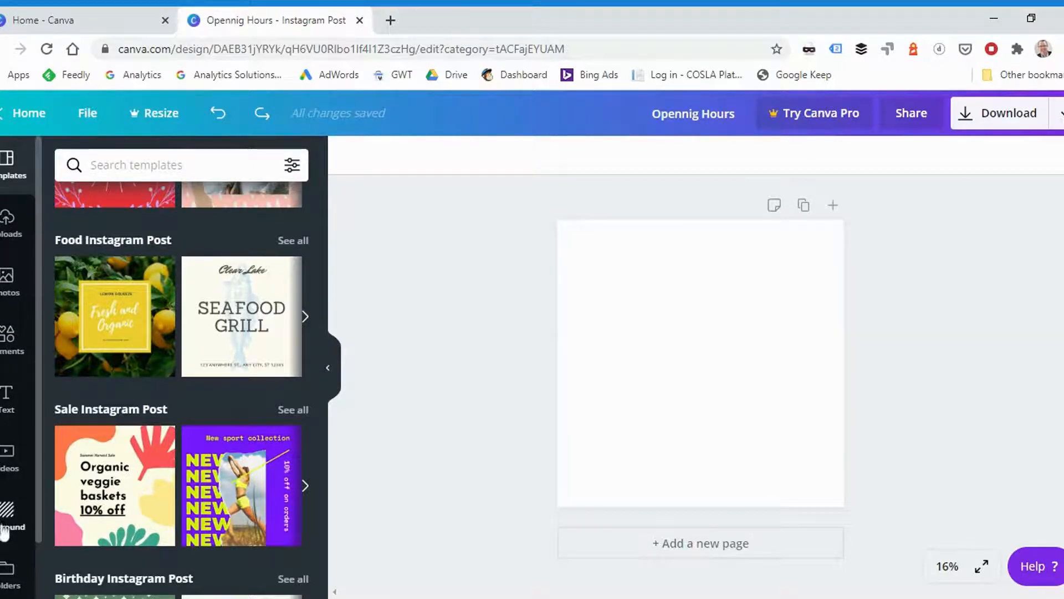
pyautogui.scroll(10, 173, 316)
pyautogui.scroll(1, 176, 302)
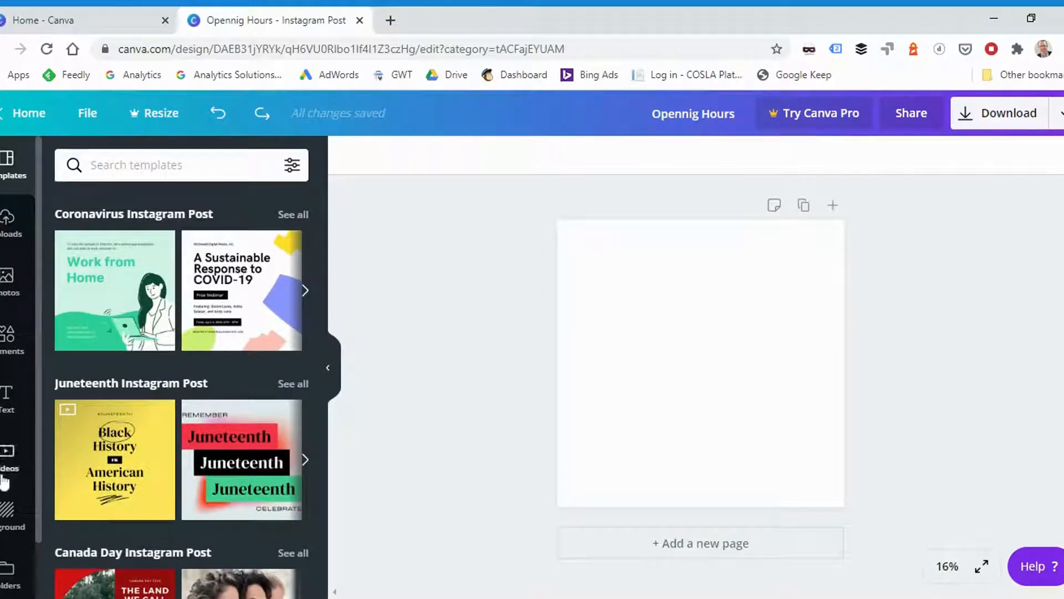
pyautogui.scroll(-3, 225, 318)
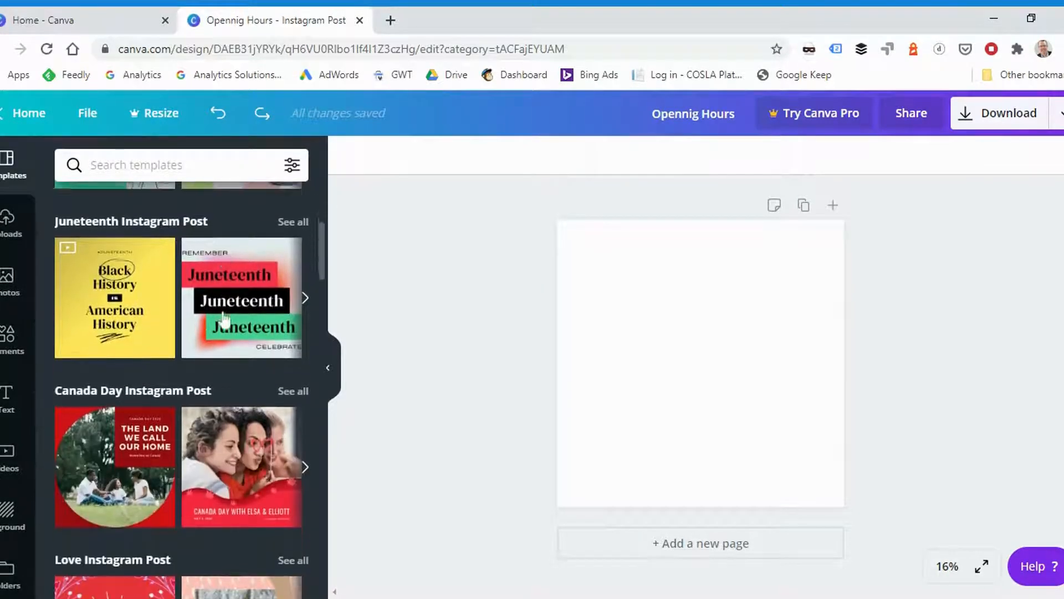
pyautogui.scroll(-12, 207, 336)
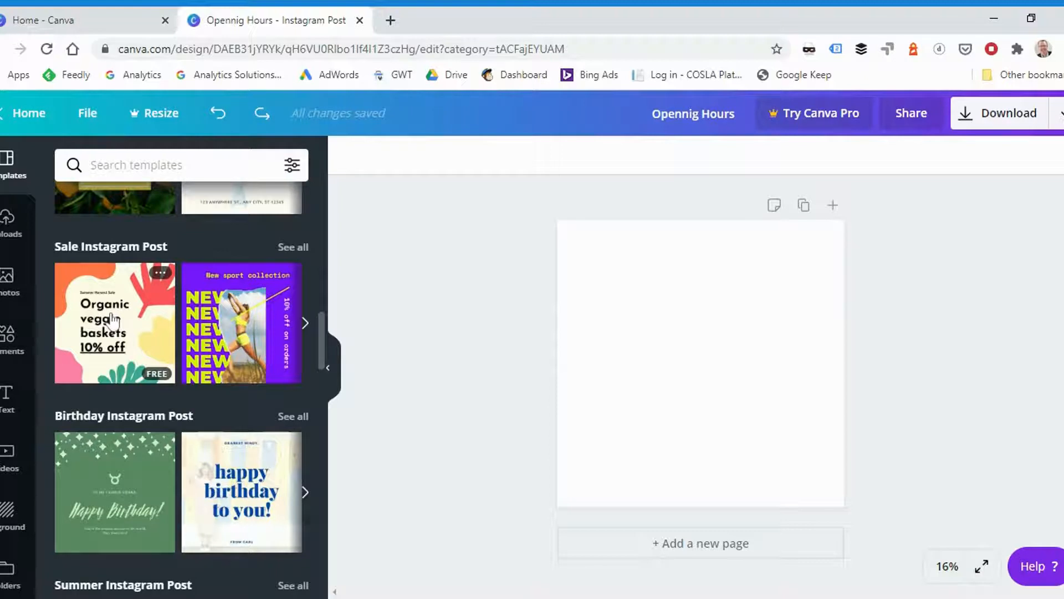
pyautogui.click(113, 321)
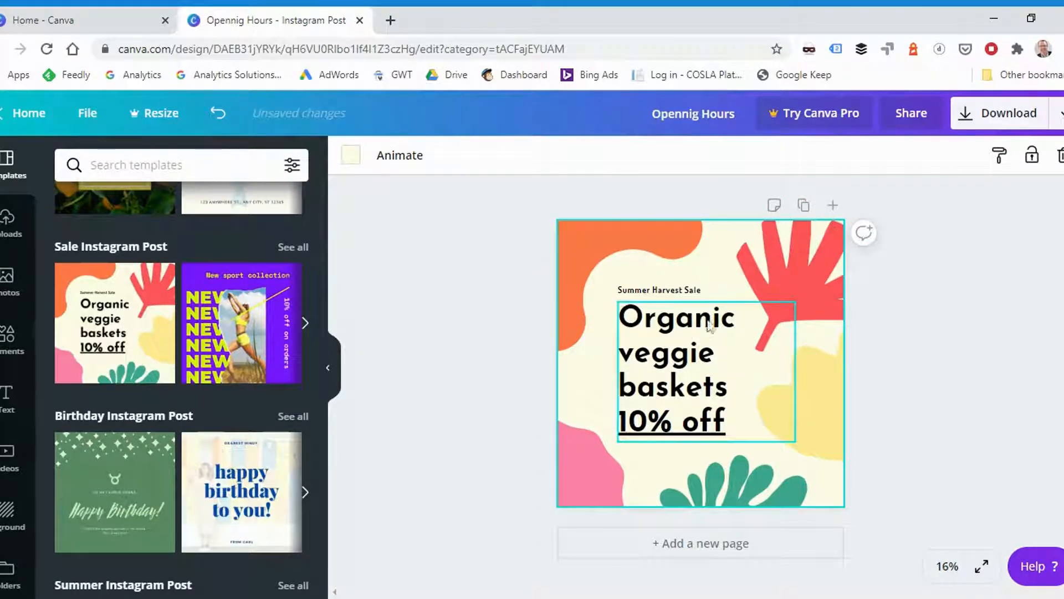
# - Replace the "Organic veggie baskets 10% off" heading text with "Opening Hours"
pyautogui.click(675, 360)
pyautogui.doubleClick(721, 417)
pyautogui.moveTo(721, 421); pyautogui.dragTo(615, 315)
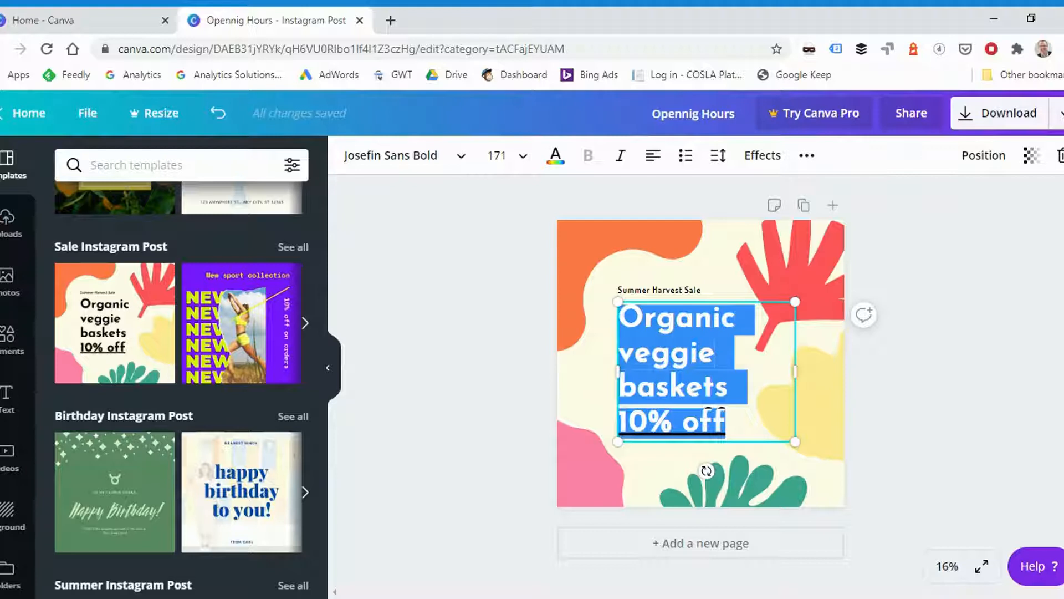
pyautogui.write('Opening Hours')
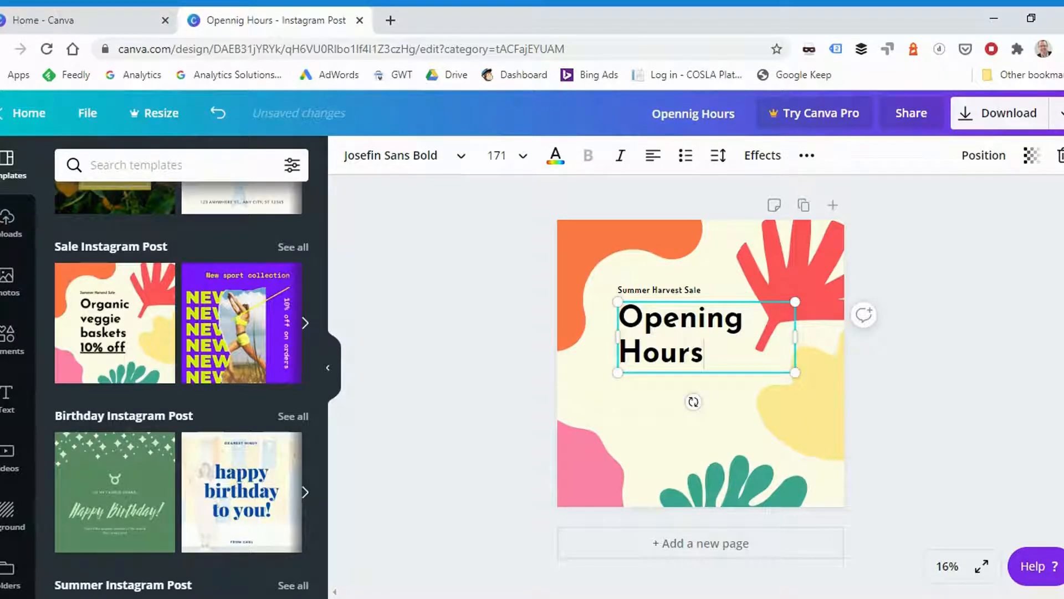
# - Change the text color of the "Opening Hours" heading to the default bright red
pyautogui.moveTo(704, 355); pyautogui.dragTo(615, 325)
pyautogui.click(555, 155)
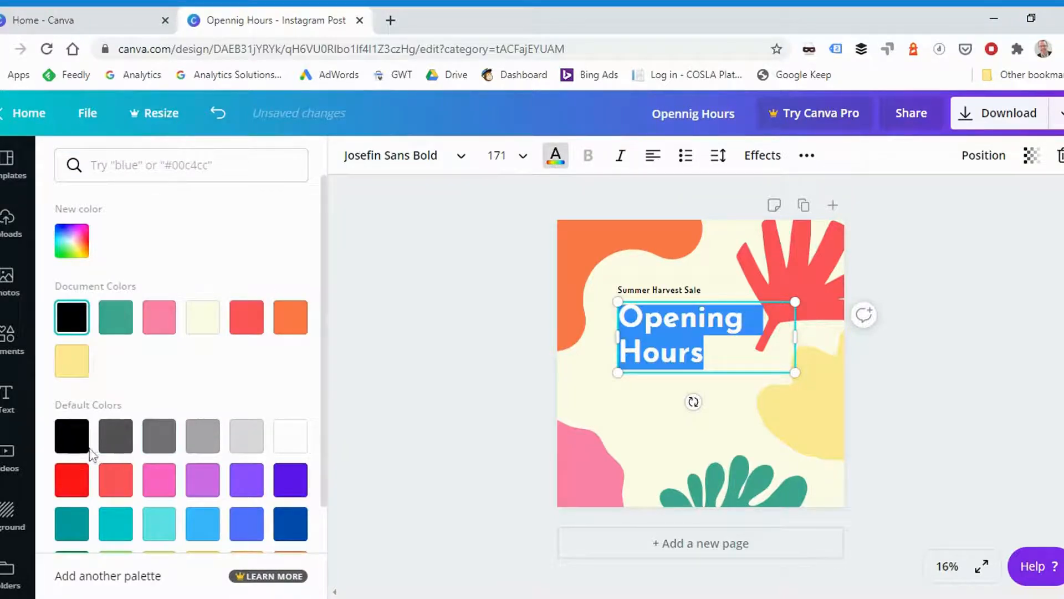
pyautogui.click(75, 478)
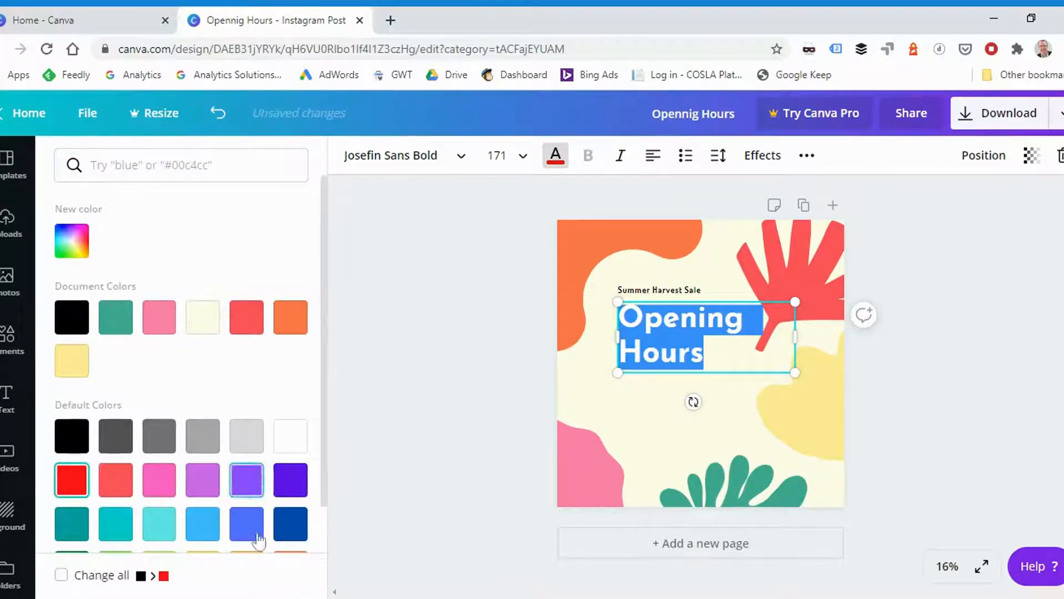
# - Set the "Opening Hours" heading's font size to 200 and move it to the lower left of the page
pyautogui.click(497, 156)
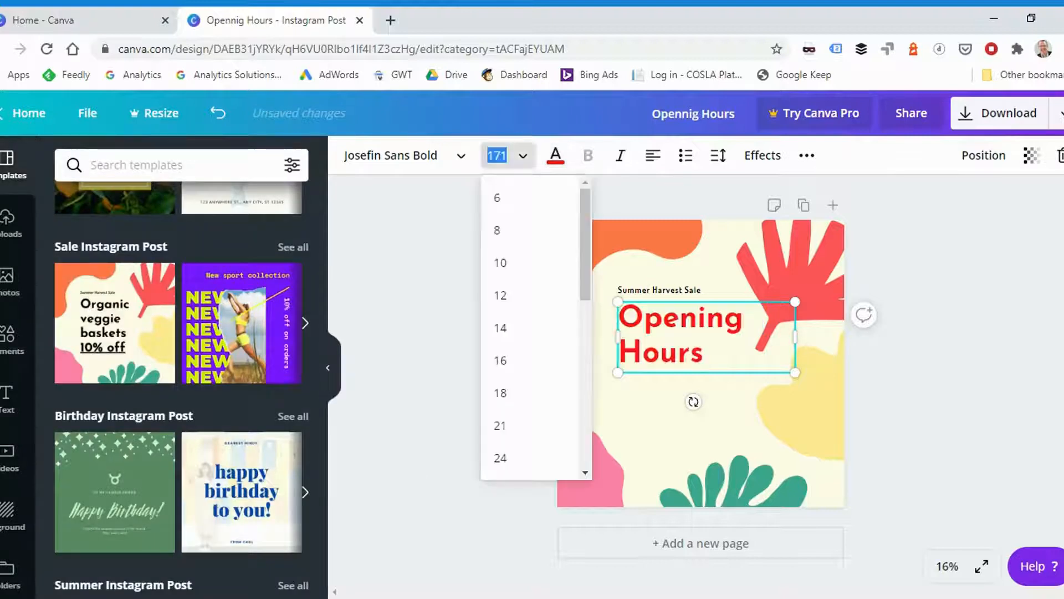
pyautogui.press('Return')
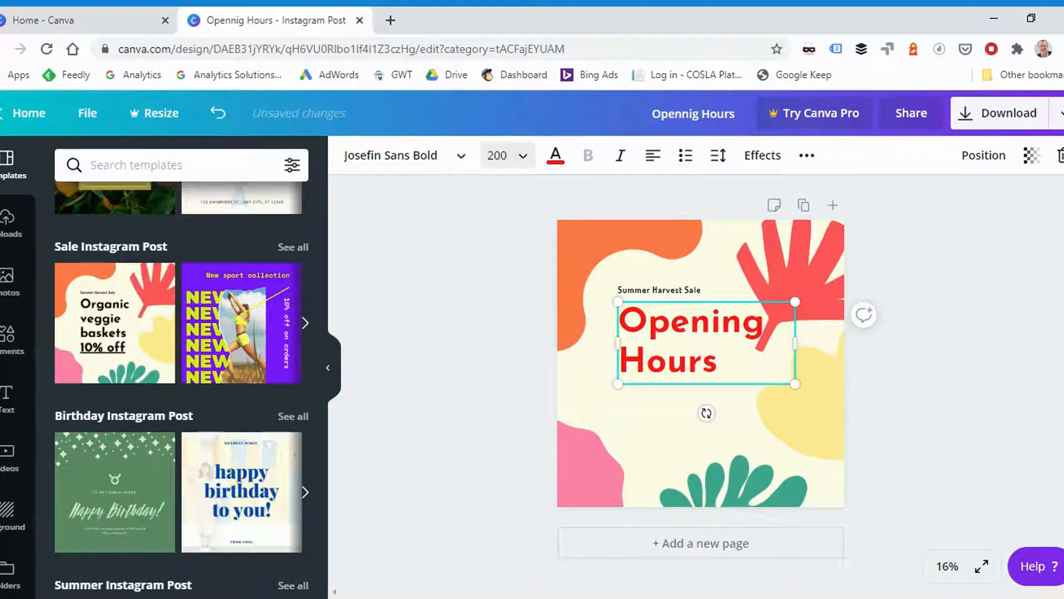
pyautogui.moveTo(720, 383); pyautogui.dragTo(668, 454)
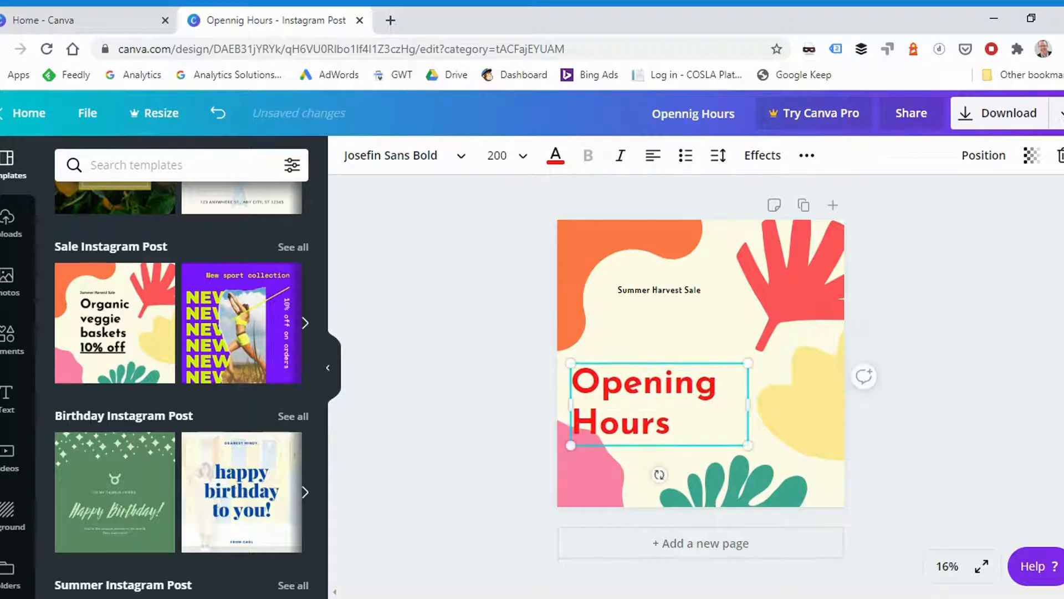
# - Shift the orange corner shape further off the page's left edge and recolor it with the document's pink
pyautogui.click(610, 247)
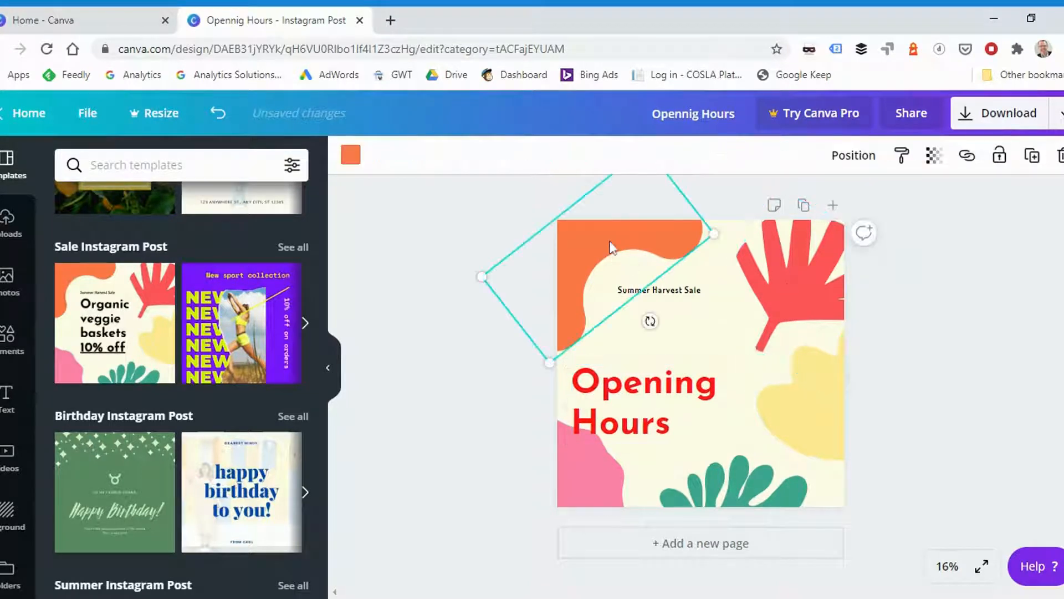
pyautogui.moveTo(587, 234)
pyautogui.mouseDown()
pyautogui.moveTo(630, 240)
pyautogui.moveTo(613, 268)
pyautogui.moveTo(545, 225)
pyautogui.moveTo(579, 245)
pyautogui.mouseUp()
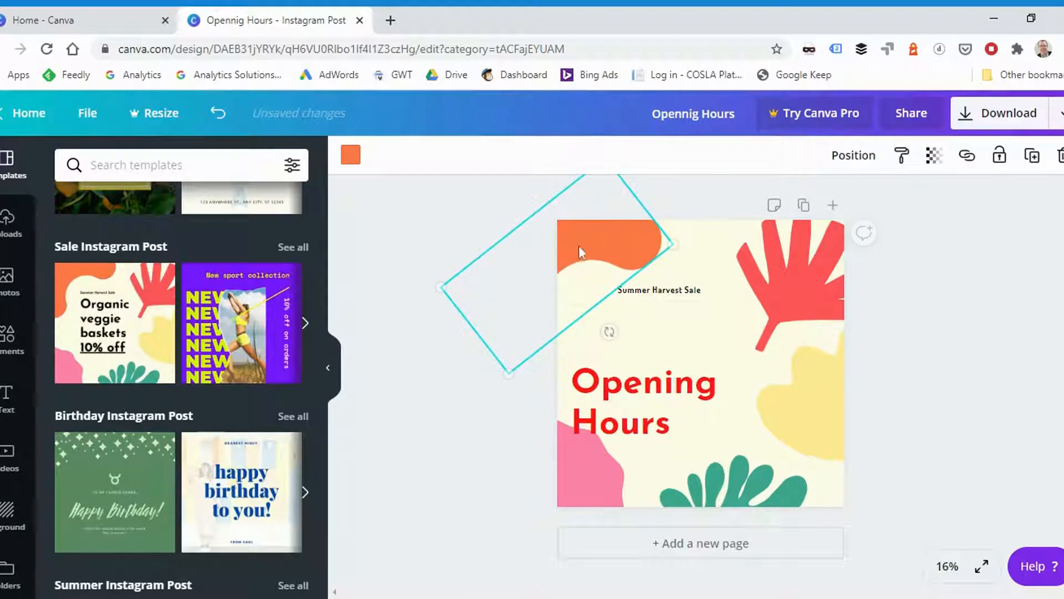
pyautogui.click(350, 162)
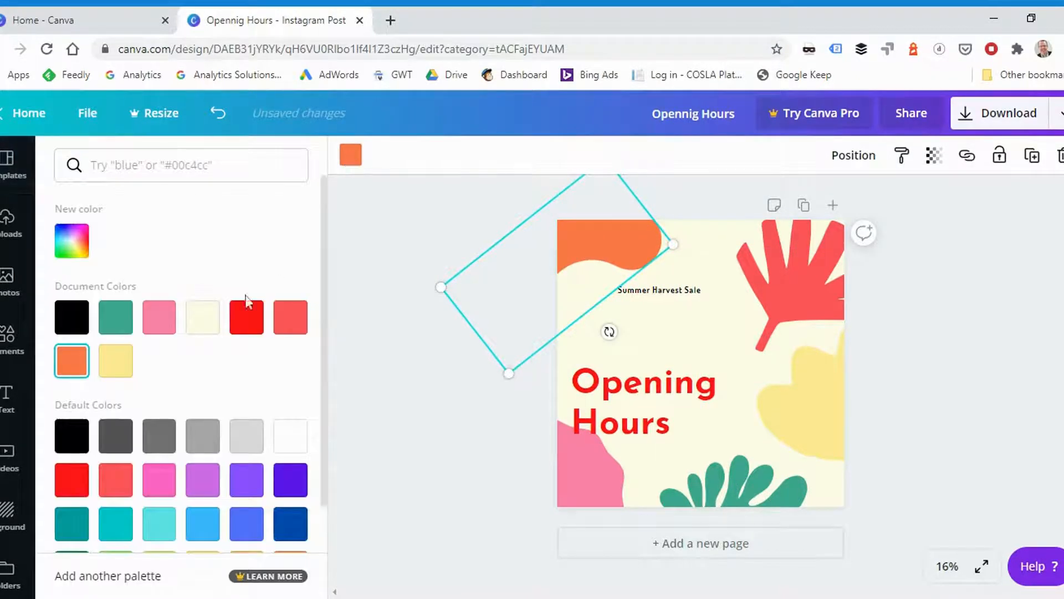
pyautogui.click(159, 318)
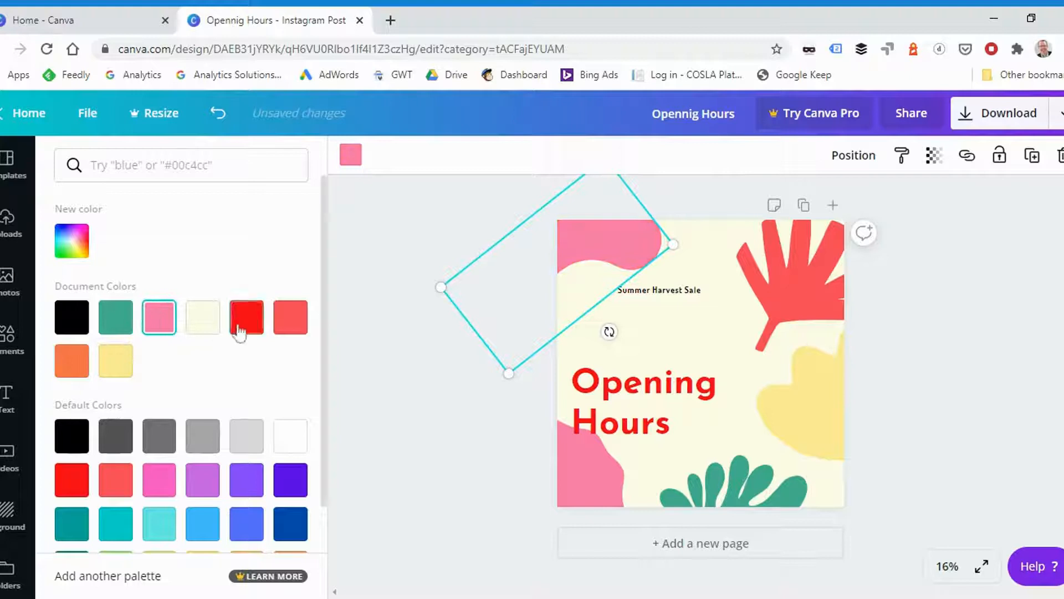
# - Recolor the upper-left corner shape bright red, and delete both it and the coral leaf shape at the upper right
pyautogui.click(246, 318)
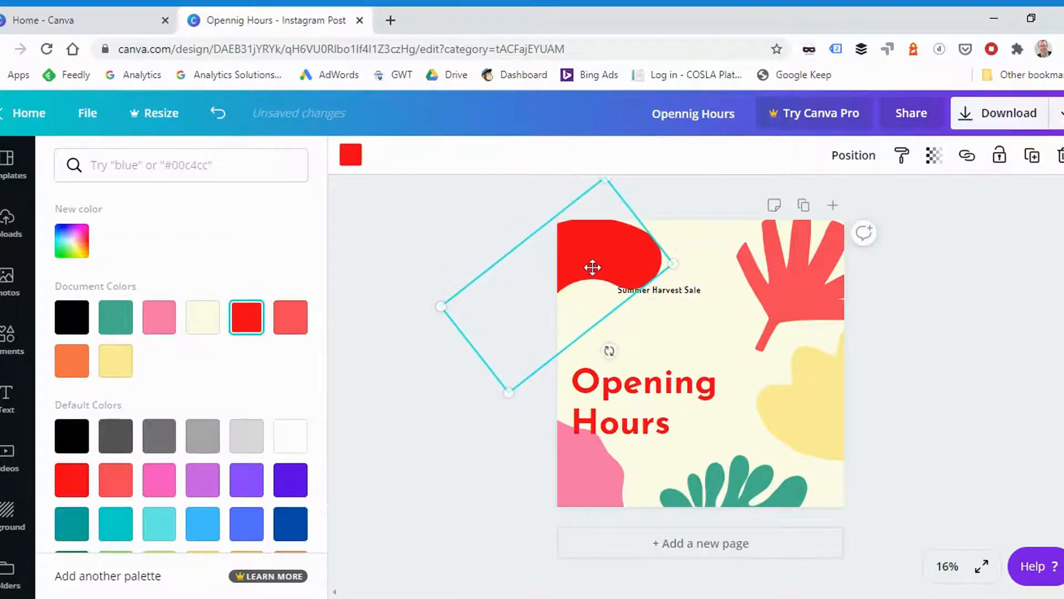
pyautogui.press('Delete')
pyautogui.click(817, 290)
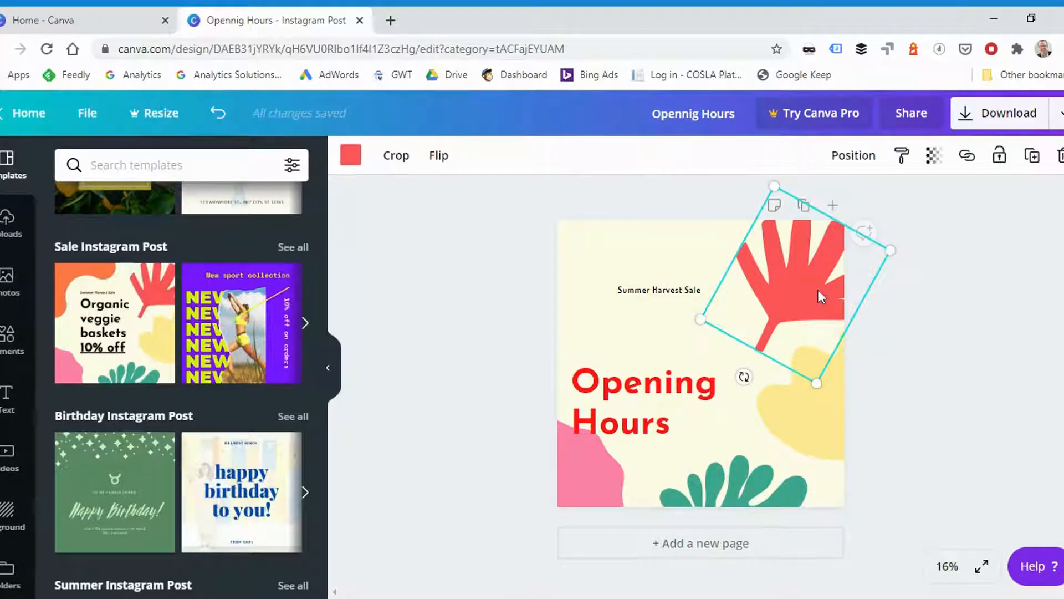
pyautogui.press('Delete')
# - Move the "Summer Harvest Sale" text to the page's upper right at a steep angle and adjust its transparency
pyautogui.click(687, 289)
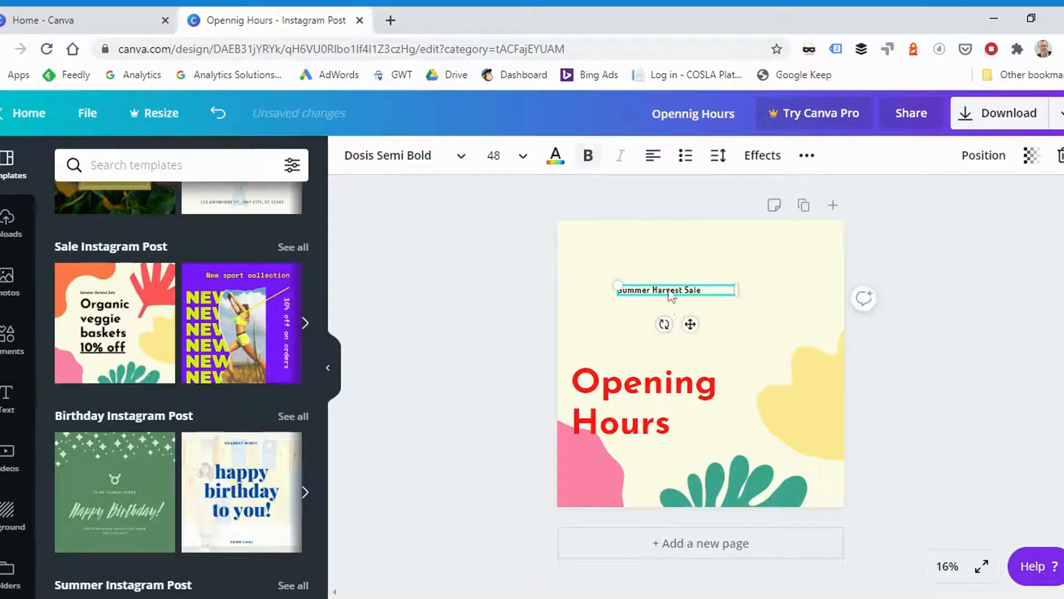
pyautogui.moveTo(678, 316); pyautogui.dragTo(796, 285)
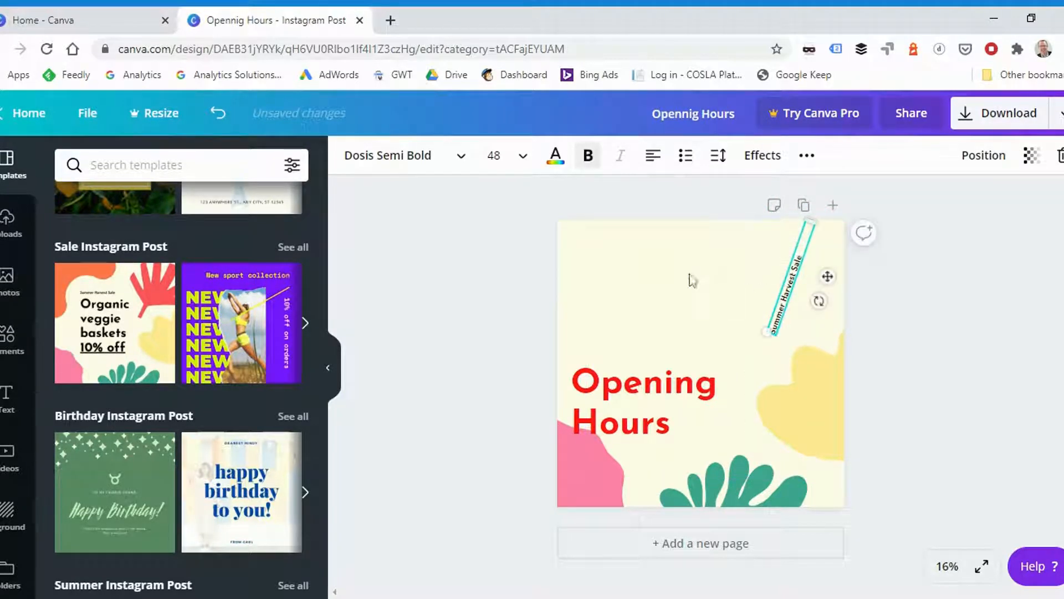
pyautogui.click(1030, 156)
pyautogui.moveTo(964, 204); pyautogui.dragTo(938, 205)
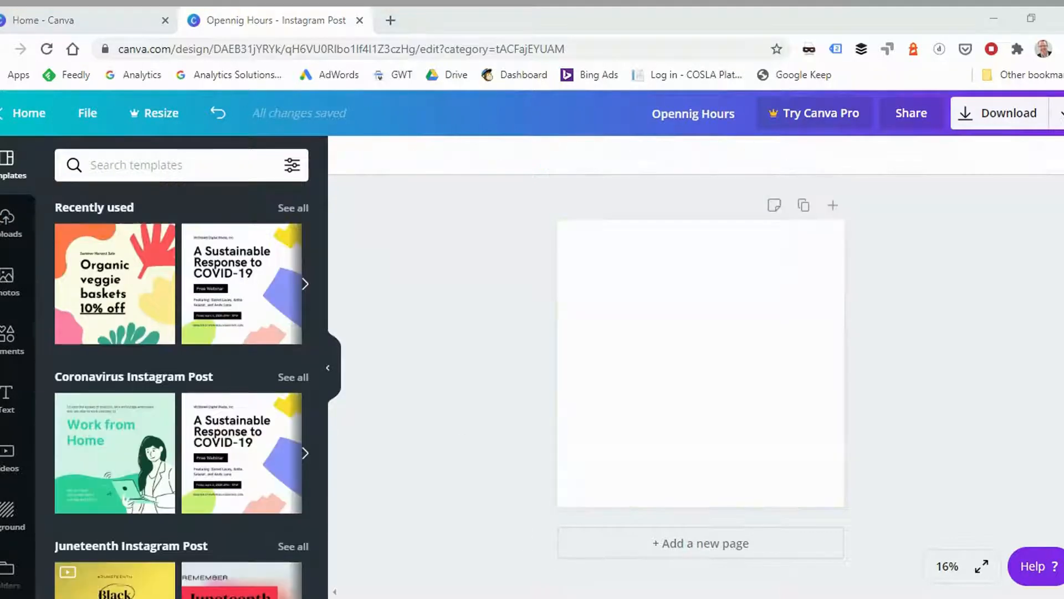
# - Examine the Elements library's grids, shapes, frames, stickers, charts, gradients and illustration collections
pyautogui.click(486, 397)
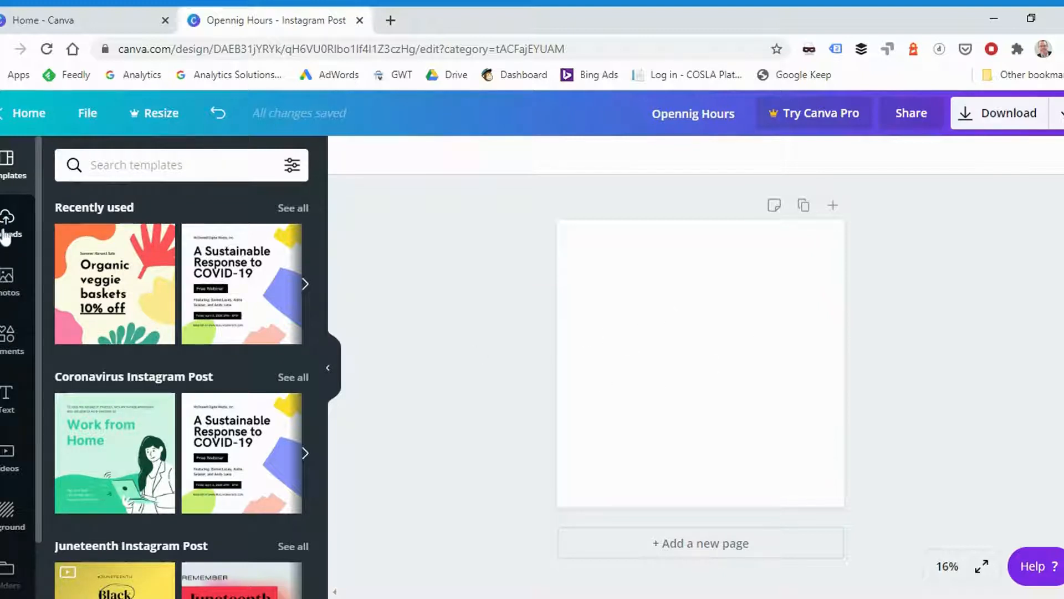
pyautogui.click(8, 339)
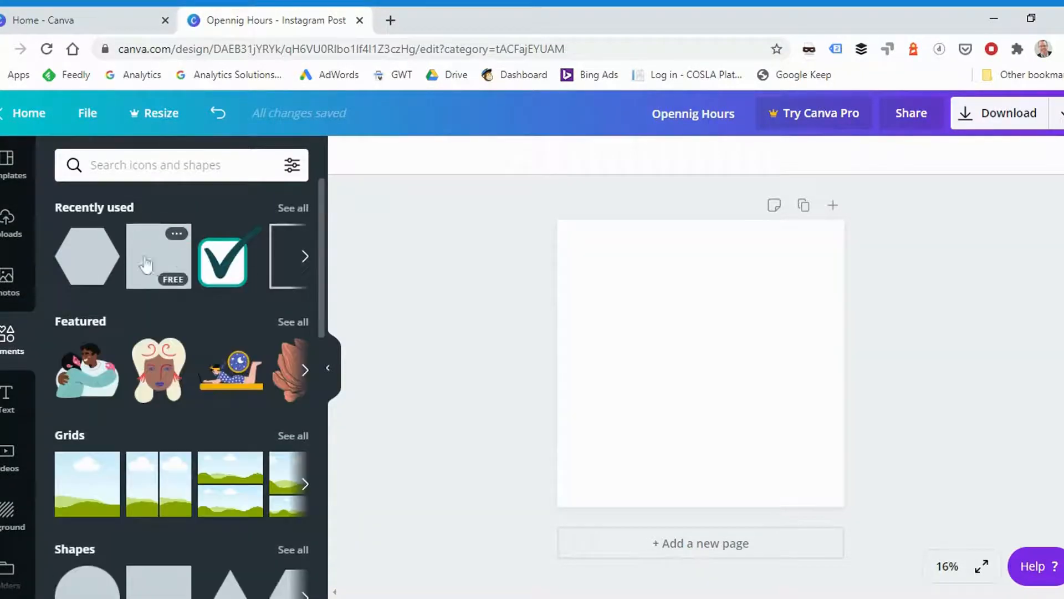
pyautogui.scroll(-3, 123, 313)
pyautogui.scroll(2, 127, 250)
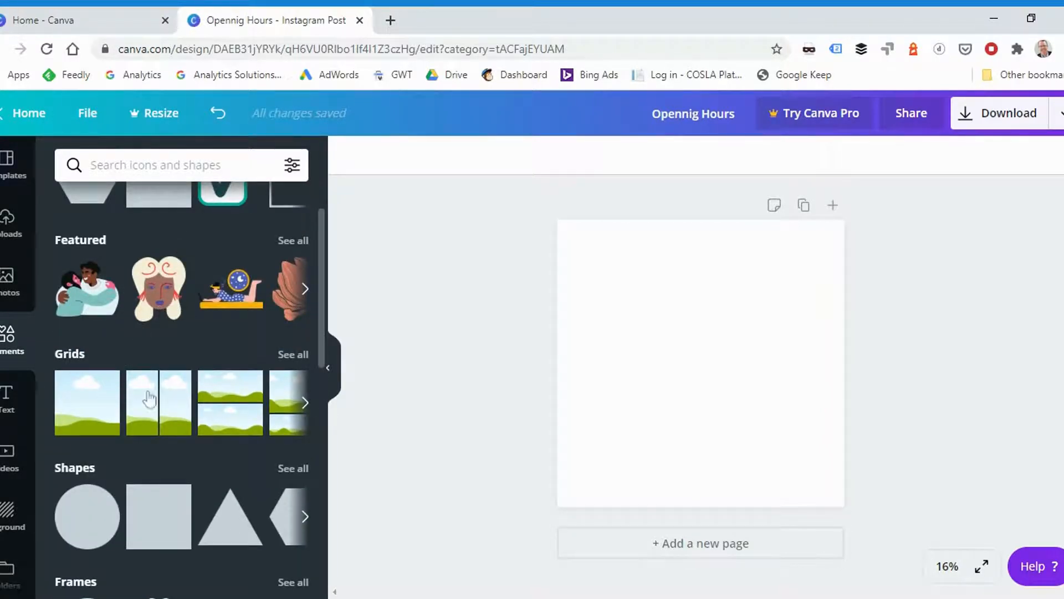
pyautogui.scroll(-6, 138, 411)
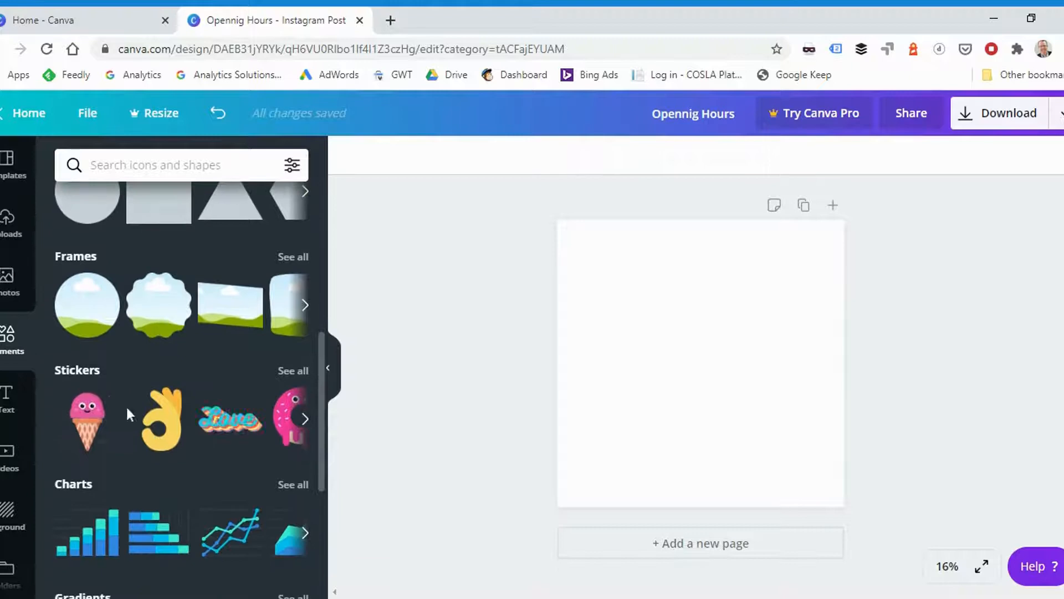
pyautogui.scroll(-4, 159, 450)
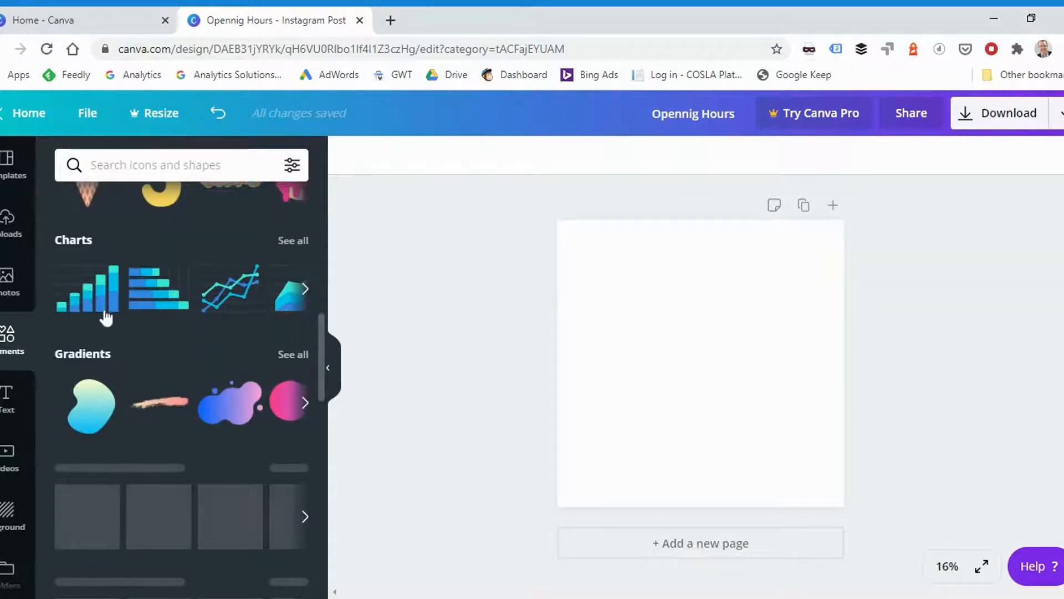
pyautogui.scroll(-7, 196, 408)
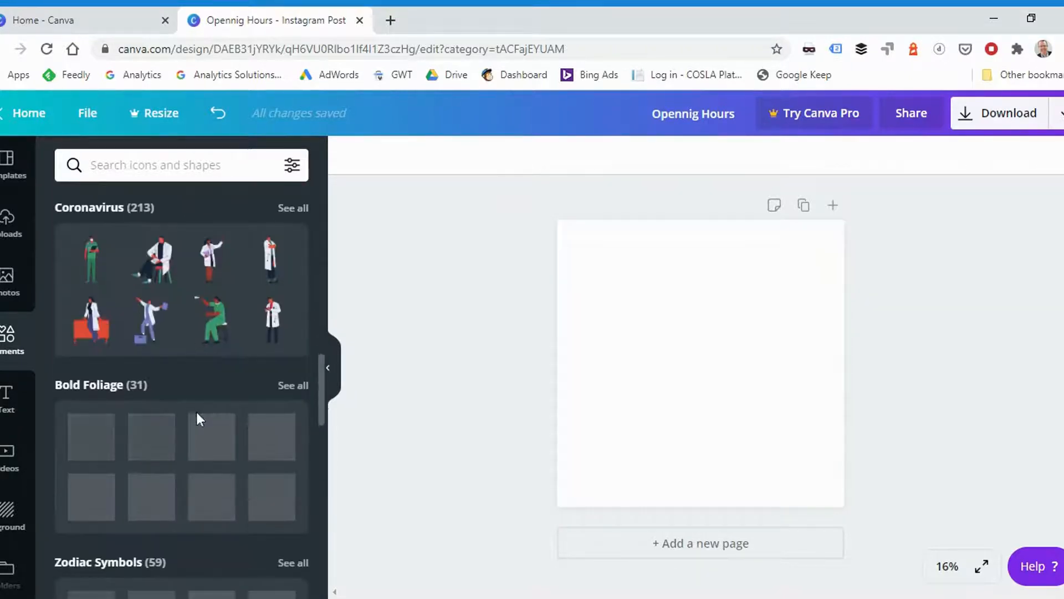
pyautogui.scroll(2, 150, 297)
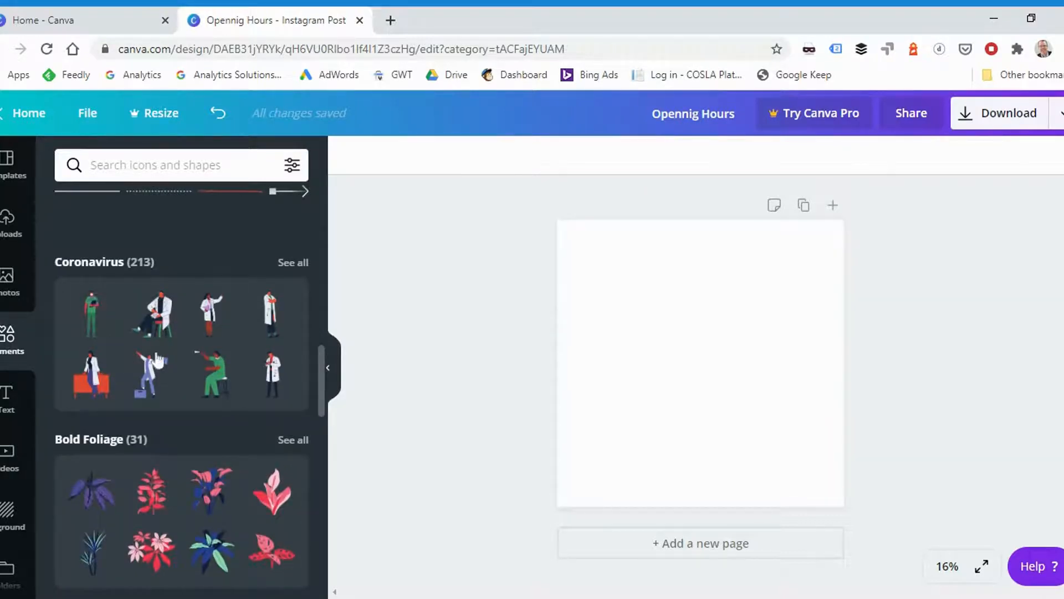
# - Add the seated doctor illustration from the Coronavirus collection, enlarge it to cover most of the page, and delete it
pyautogui.moveTo(154, 311); pyautogui.dragTo(278, 333)
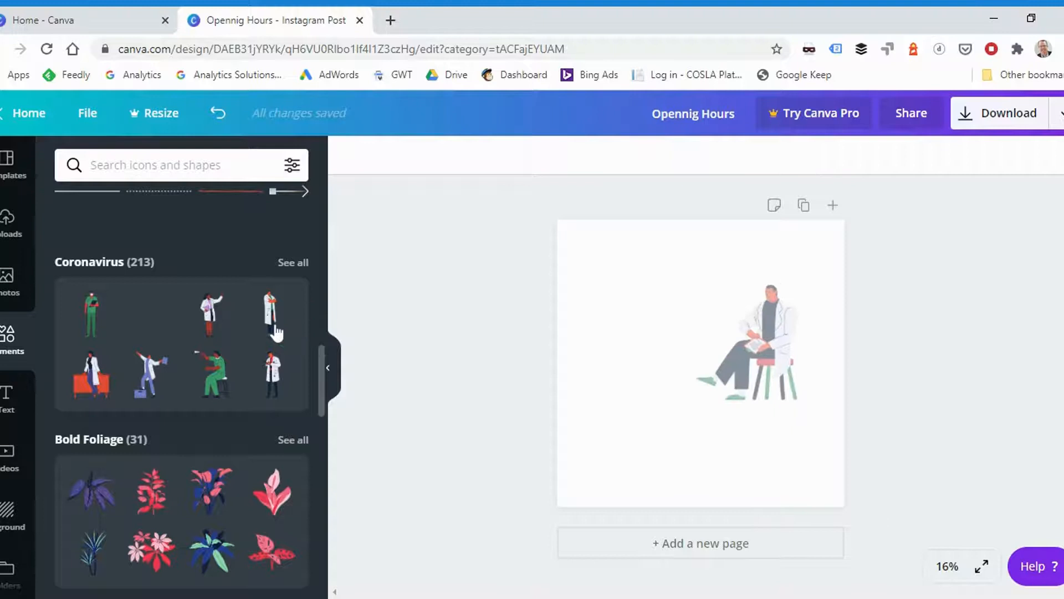
pyautogui.moveTo(664, 429); pyautogui.dragTo(582, 504)
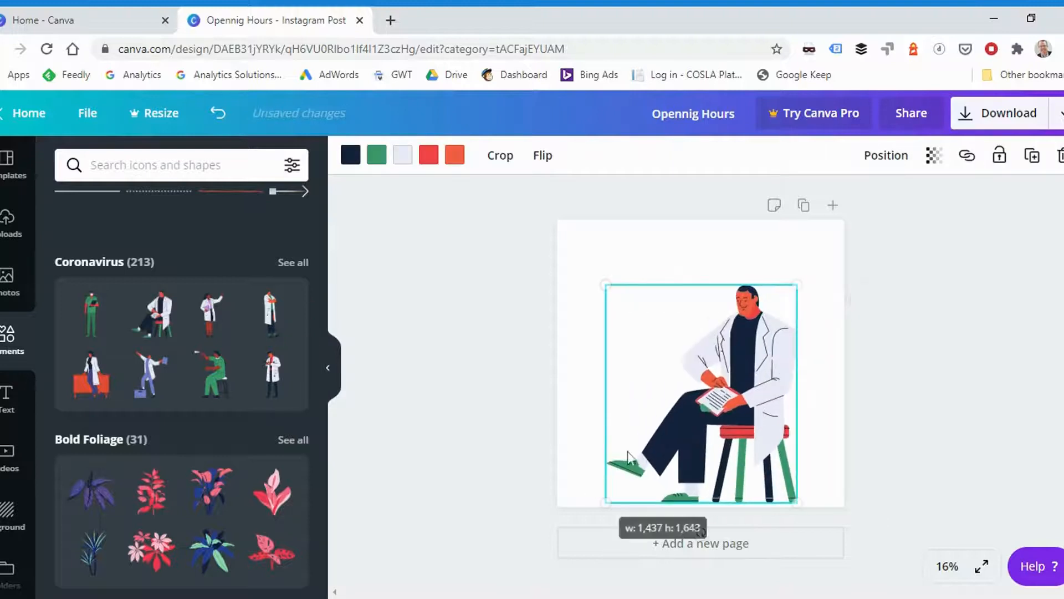
pyautogui.moveTo(606, 288); pyautogui.dragTo(586, 261)
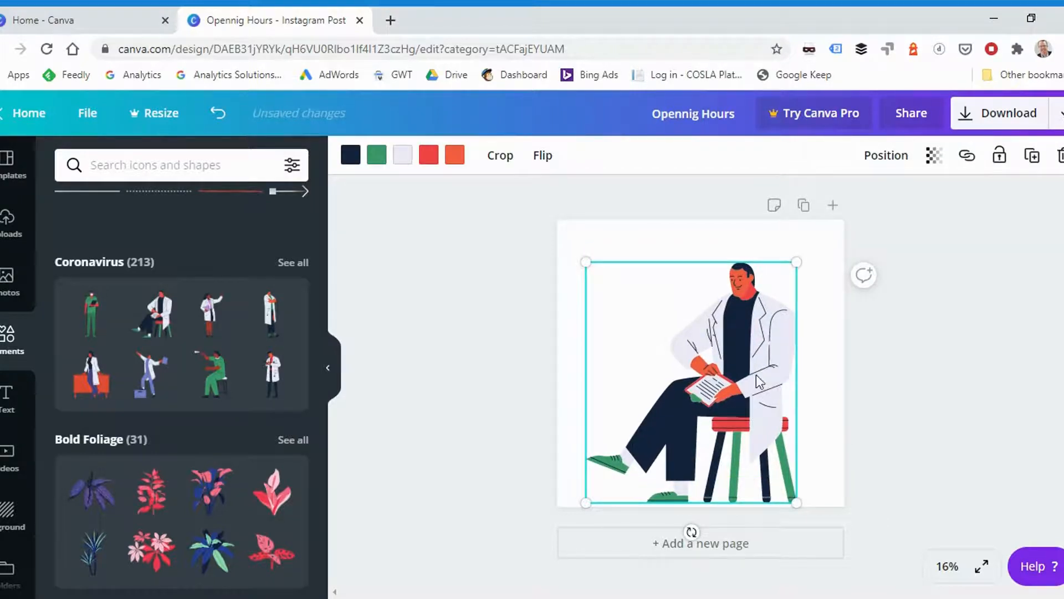
pyautogui.press('Delete')
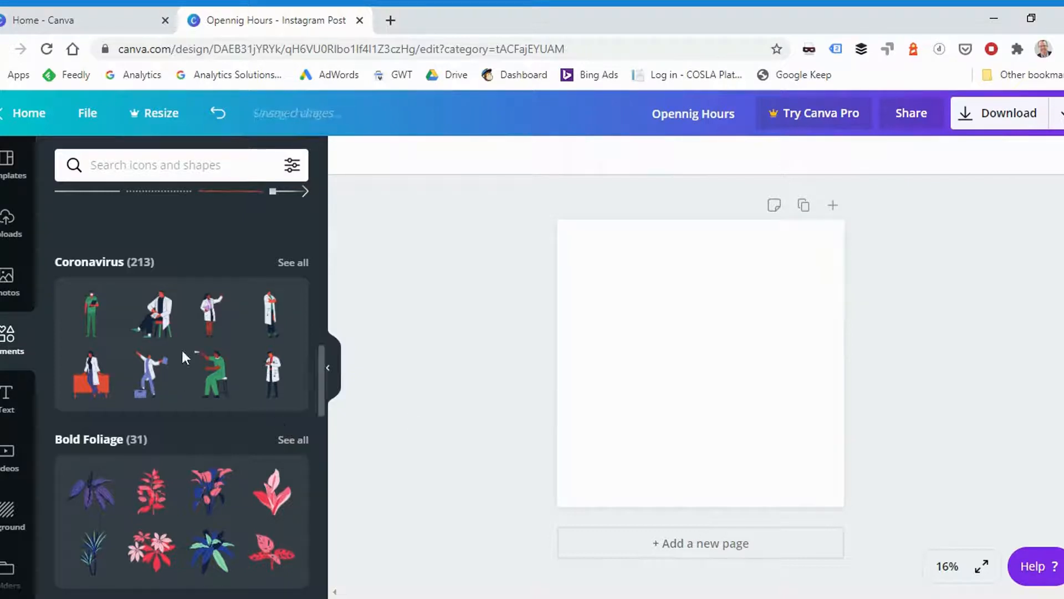
pyautogui.scroll(10, 181, 350)
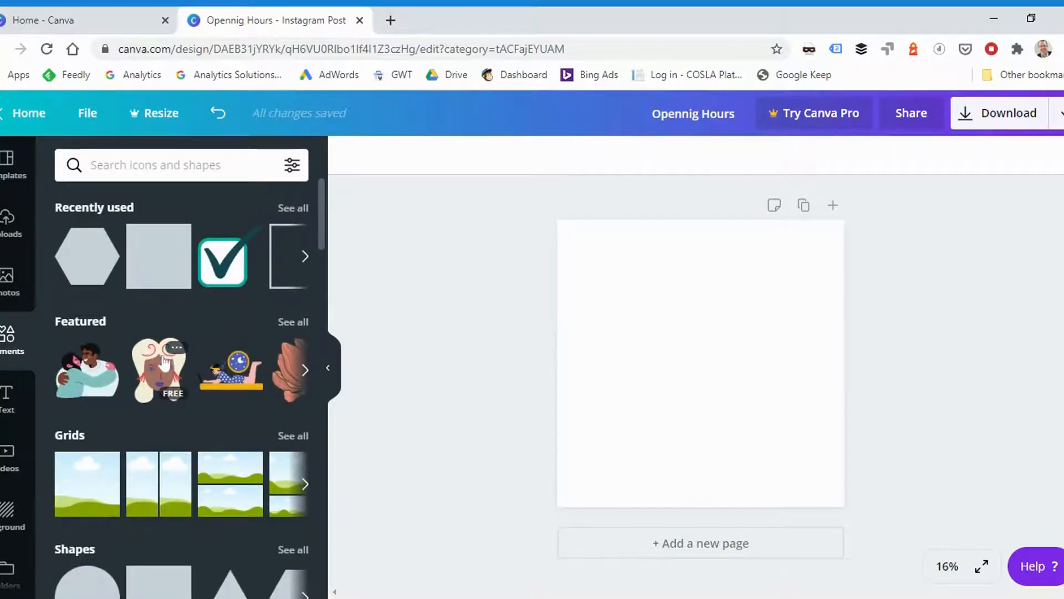
# - Add the uploaded photo of a tablet showing analytics charts beside a coffee cup to the blank page
pyautogui.click(7, 238)
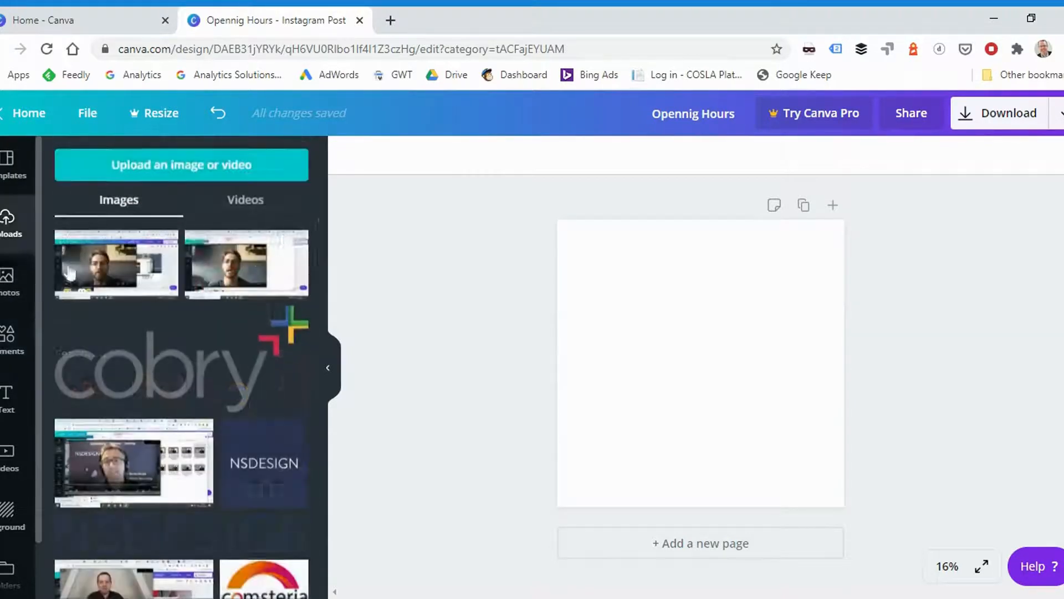
pyautogui.scroll(-10, 265, 287)
pyautogui.scroll(-8, 264, 287)
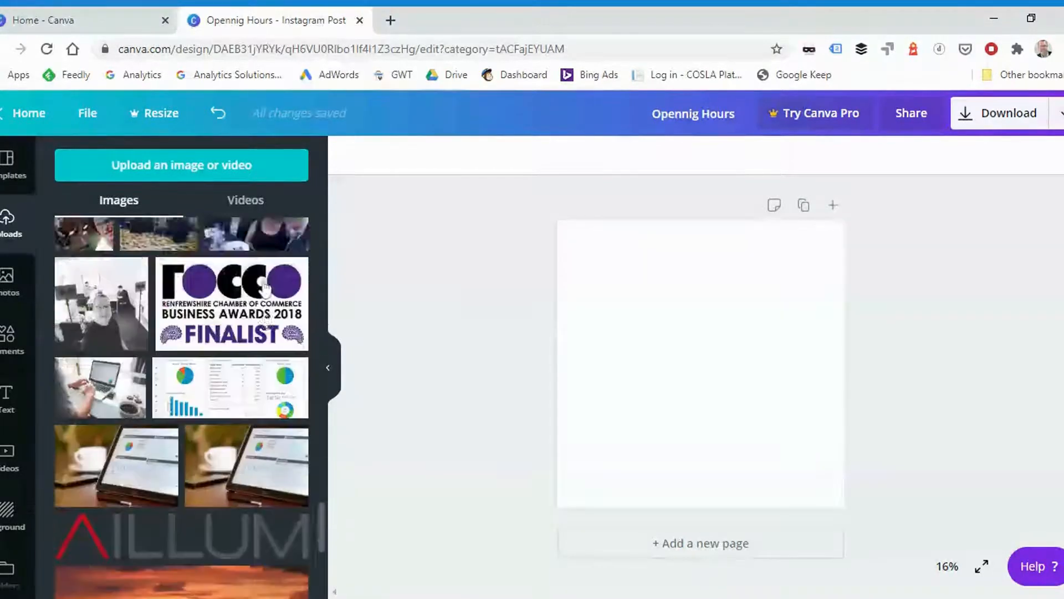
pyautogui.scroll(4, 265, 287)
pyautogui.moveTo(105, 351); pyautogui.dragTo(110, 353)
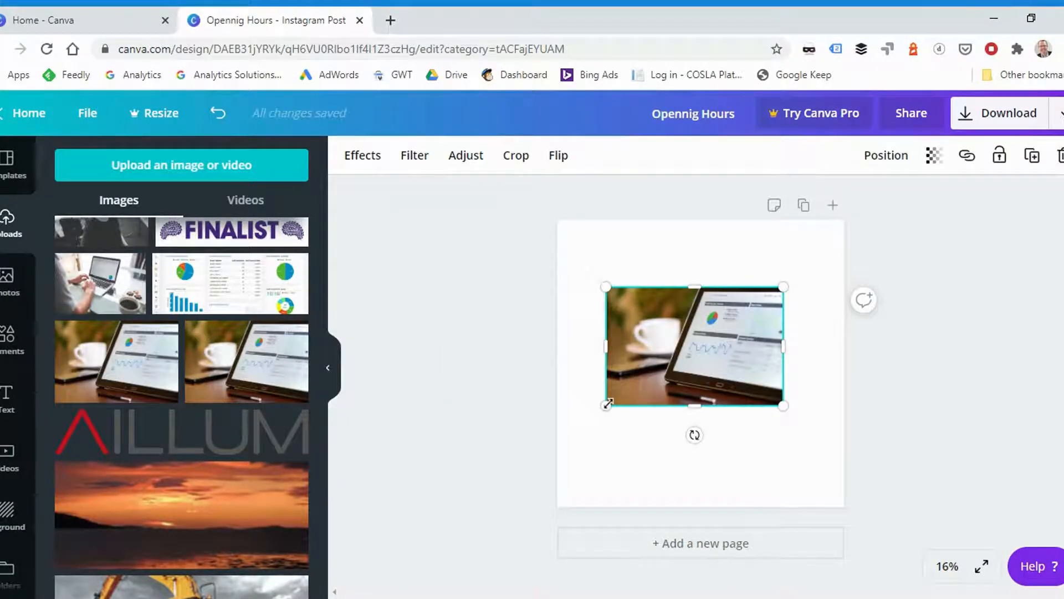
# - Enlarge the tablet photo past the page edges and shift it slightly left so it fills the whole page
pyautogui.moveTo(578, 431); pyautogui.dragTo(522, 484)
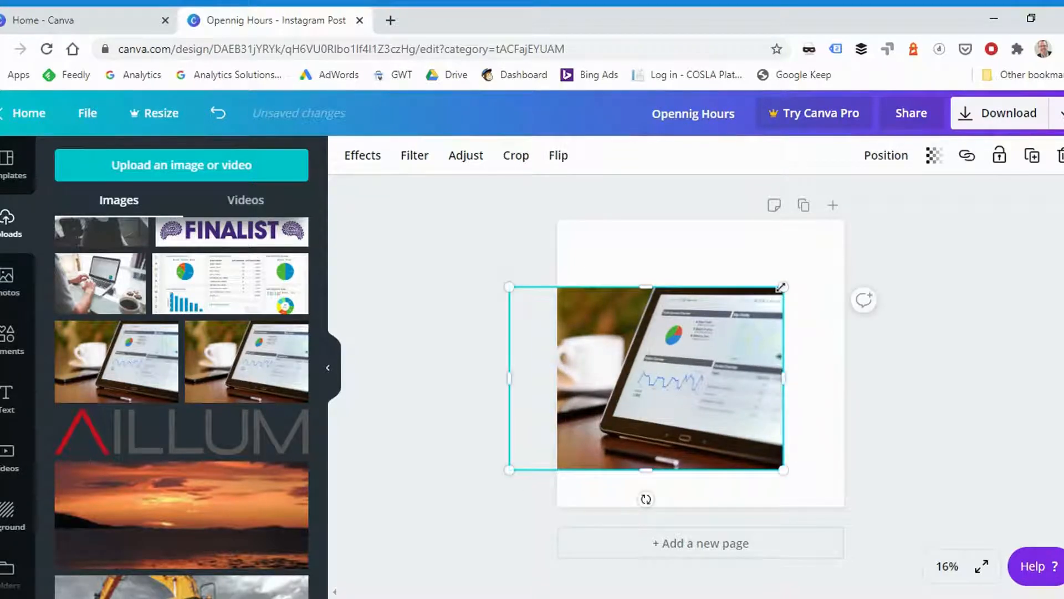
pyautogui.moveTo(796, 270); pyautogui.dragTo(882, 205)
pyautogui.moveTo(511, 471); pyautogui.dragTo(464, 514)
pyautogui.moveTo(711, 405); pyautogui.dragTo(665, 402)
pyautogui.click(938, 337)
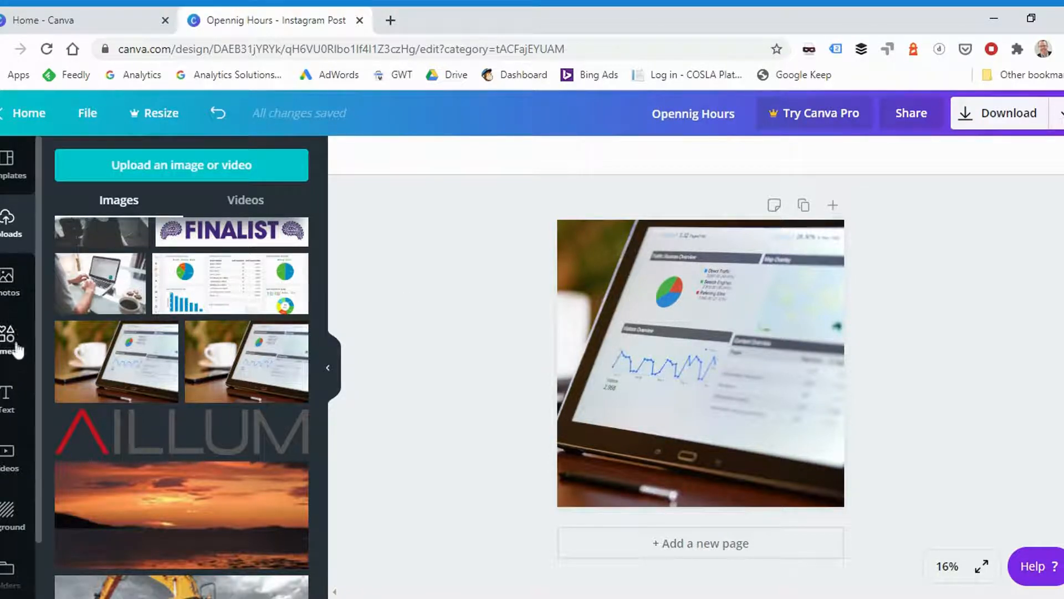
# - Add a subheading text box over the tablet photo reading "Opening Hours"
pyautogui.click(7, 398)
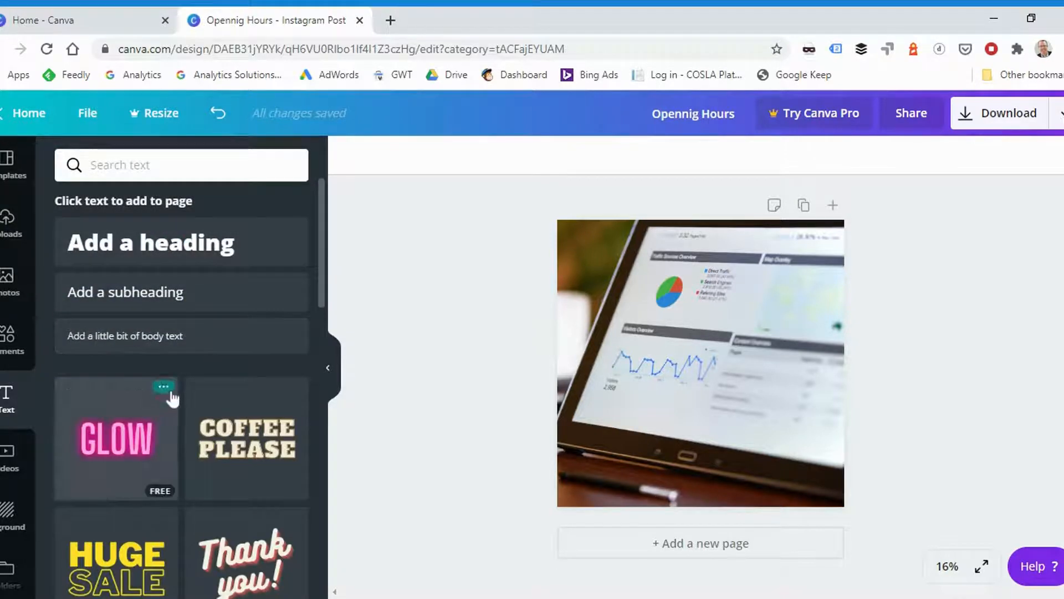
pyautogui.scroll(-2, 164, 339)
pyautogui.scroll(-7, 164, 340)
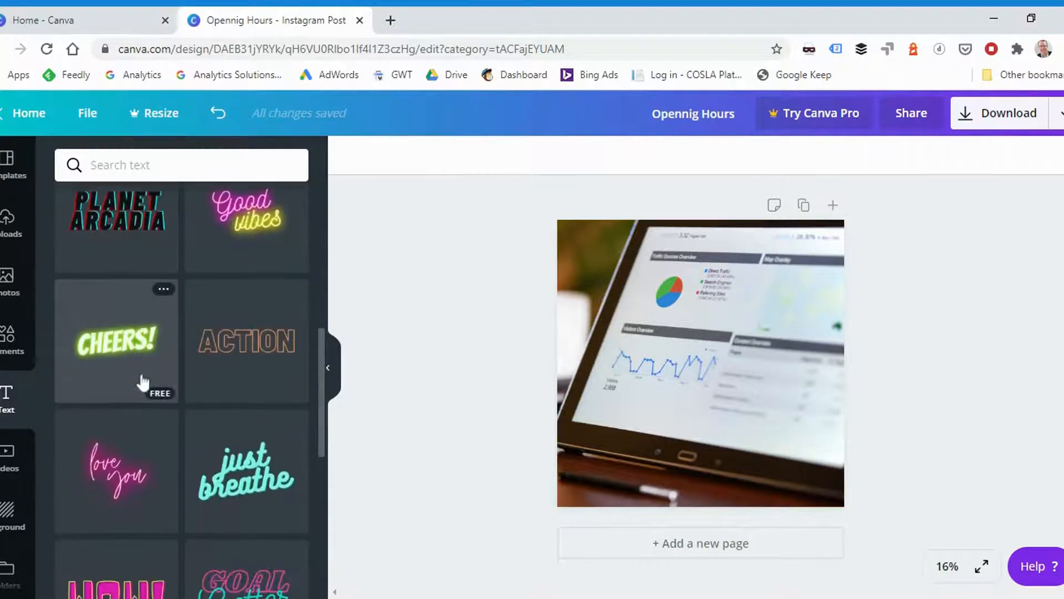
pyautogui.scroll(-4, 143, 377)
pyautogui.scroll(2, 142, 388)
pyautogui.scroll(10, 141, 388)
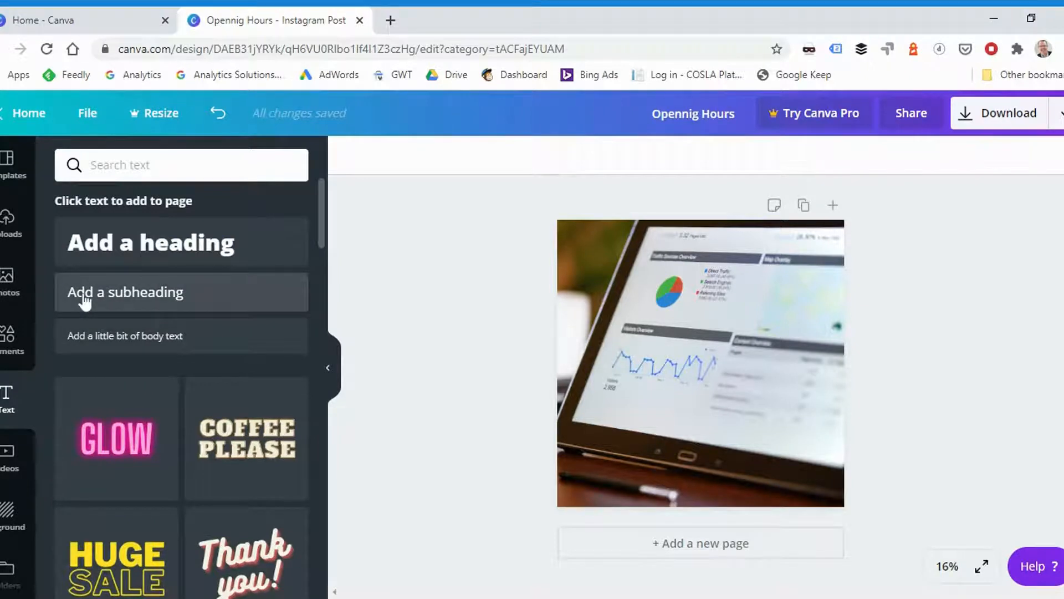
pyautogui.click(84, 303)
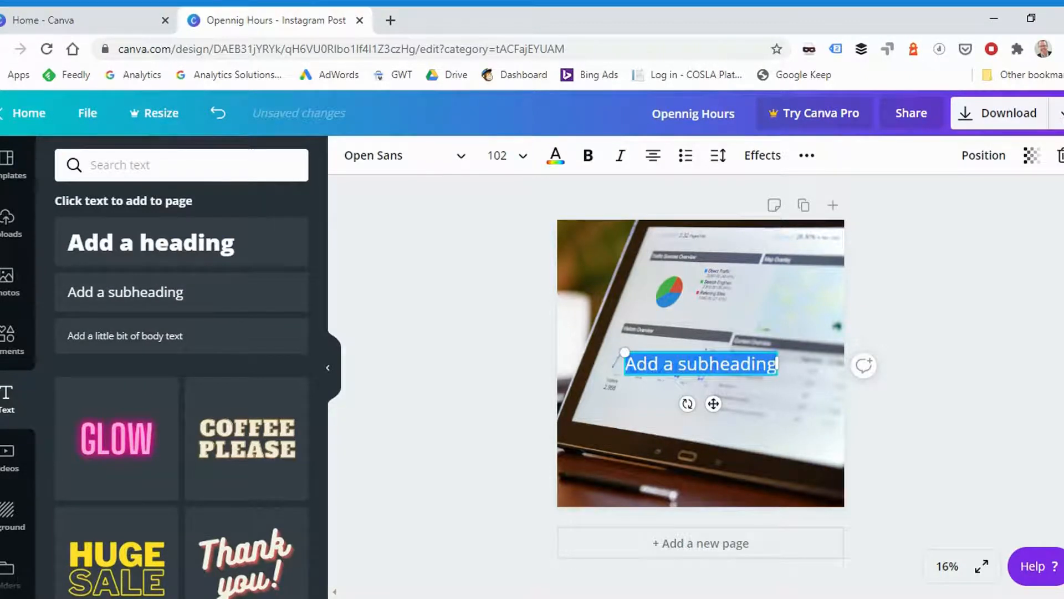
pyautogui.write('Opening')
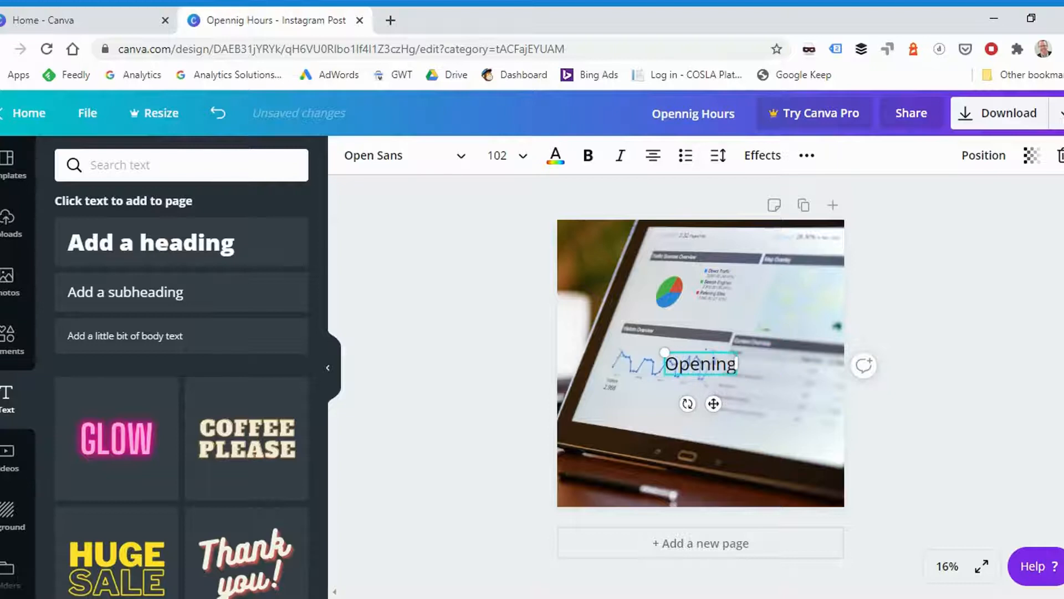
pyautogui.write(' Hours')
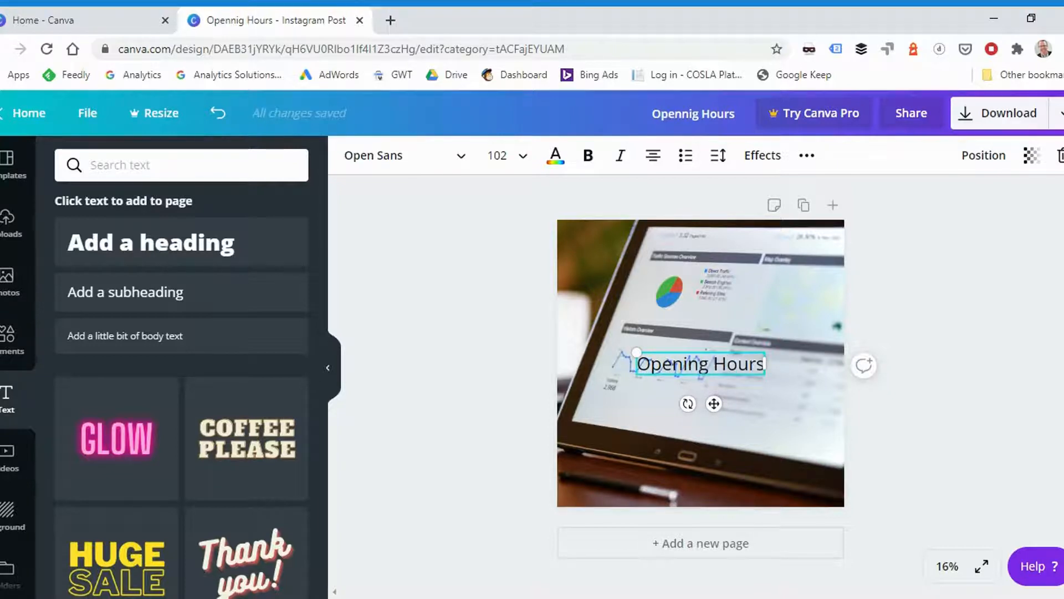
# - Set the "Opening Hours" text's font size to 130 and move it to the upper left of the photo
pyautogui.hotkey('ctrl', 'a')
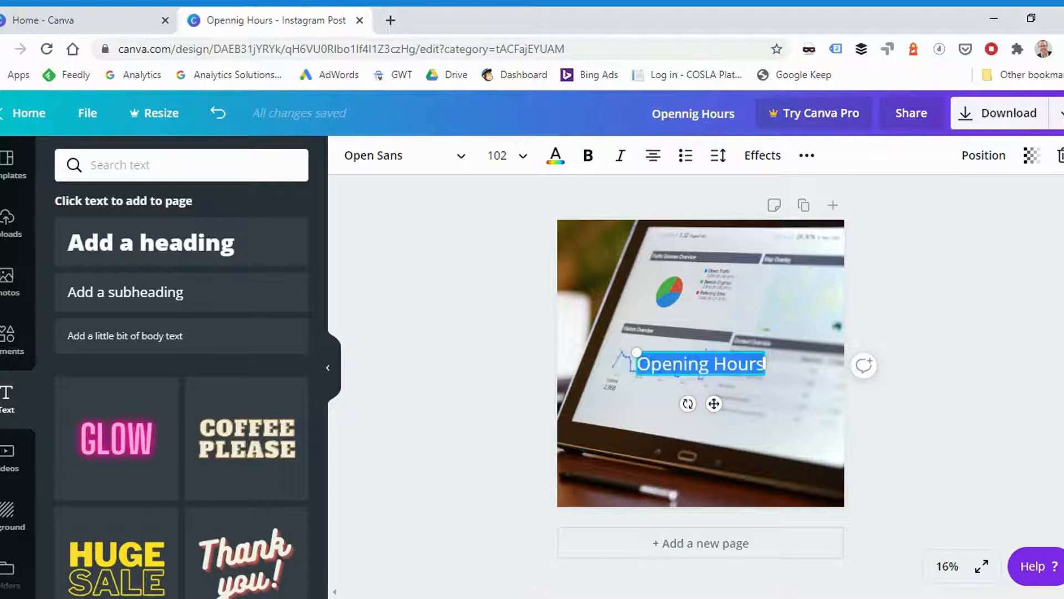
pyautogui.click(497, 155)
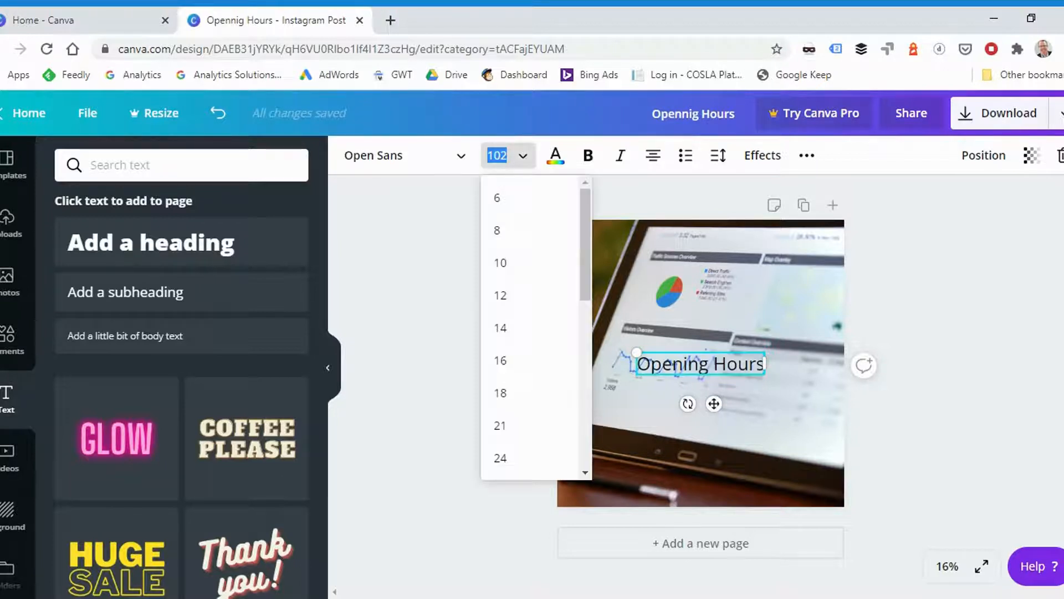
pyautogui.write('130')
pyautogui.press('Return')
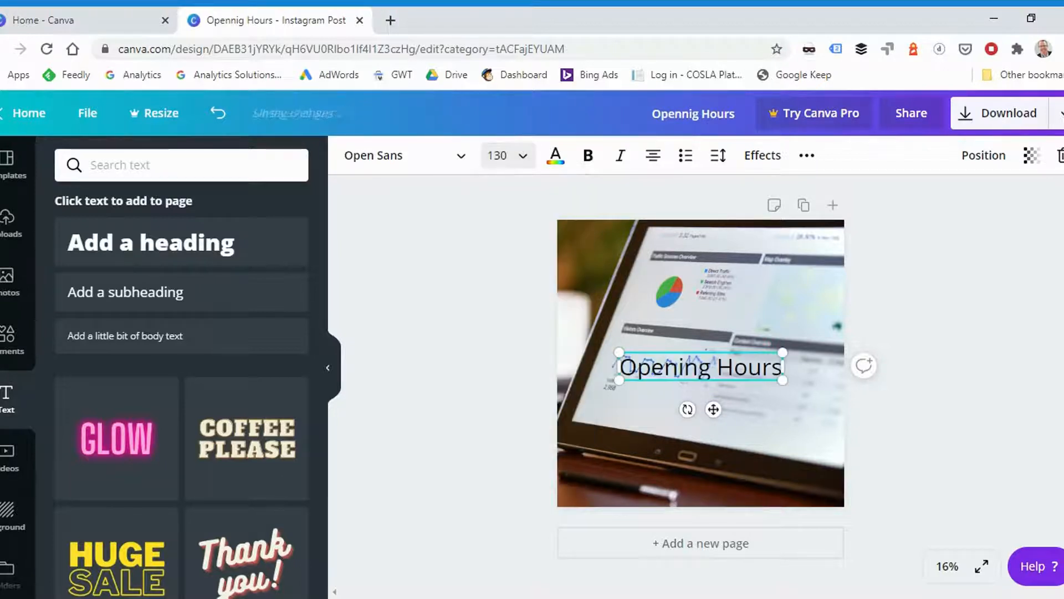
pyautogui.moveTo(713, 409); pyautogui.dragTo(664, 297)
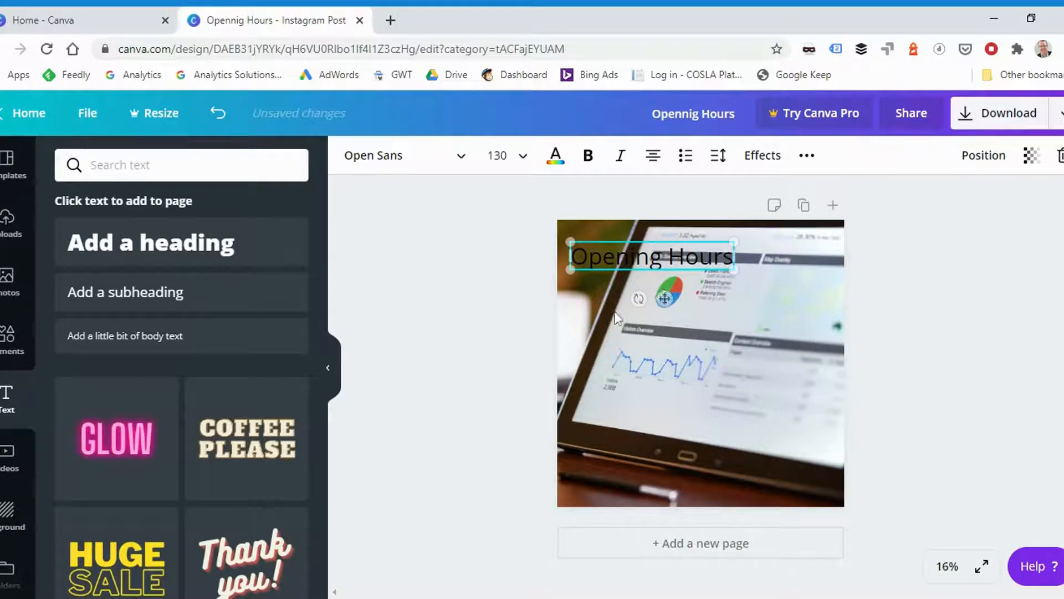
pyautogui.click(464, 304)
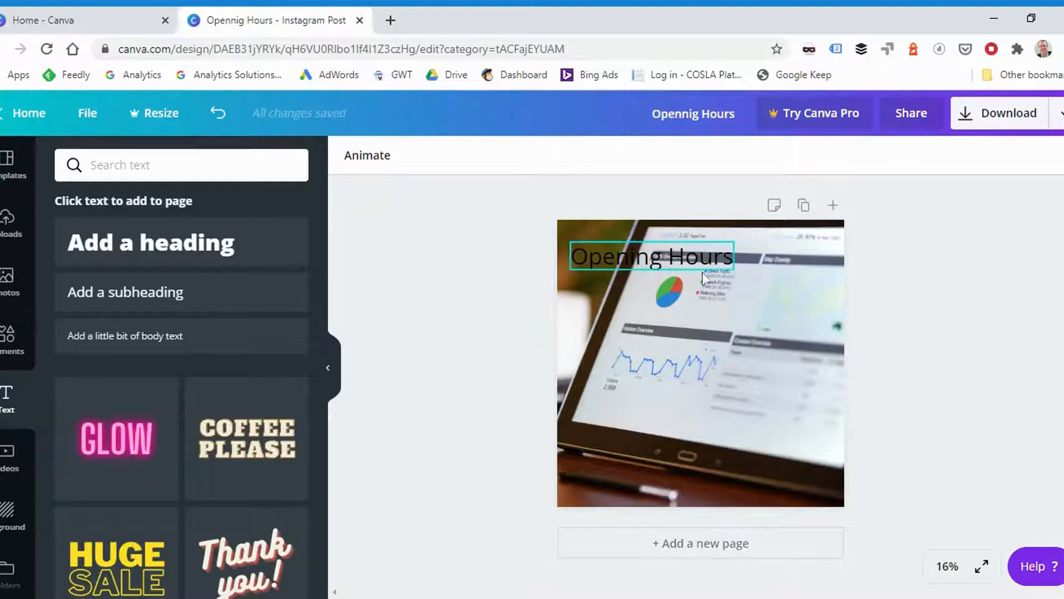
# - Add a square shape to the page and reshape it into a narrow bar behind the "Opening Hours" text
pyautogui.click(647, 267)
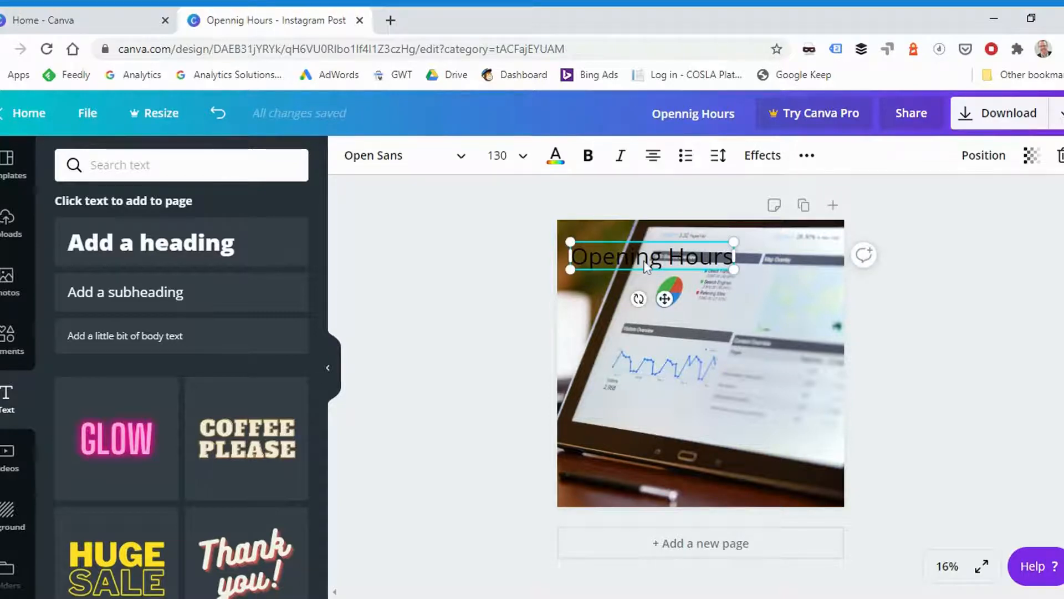
pyautogui.click(8, 347)
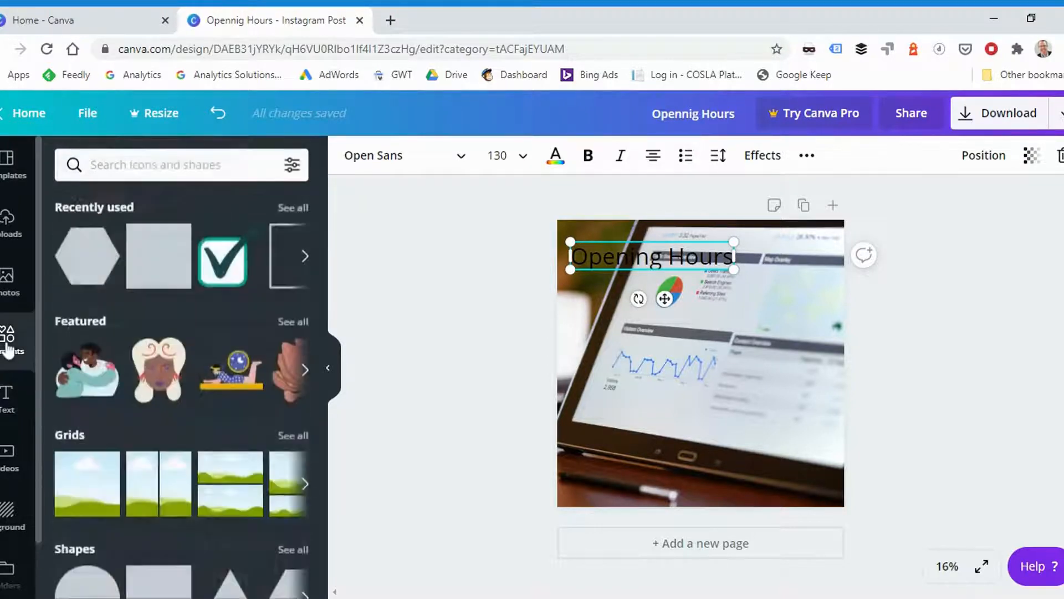
pyautogui.click(150, 265)
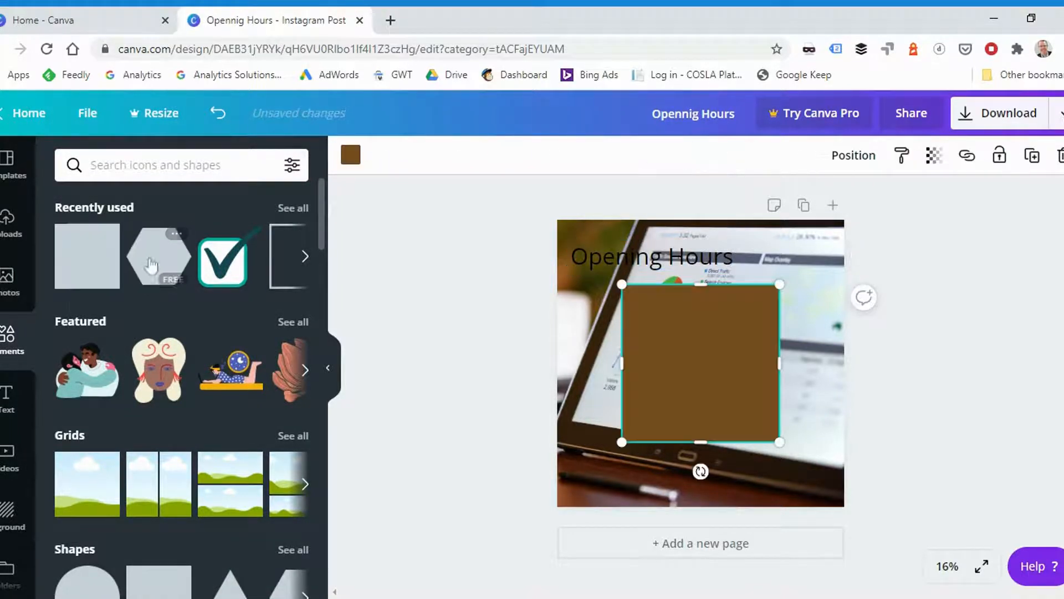
pyautogui.moveTo(693, 373); pyautogui.dragTo(634, 324)
pyautogui.moveTo(717, 319); pyautogui.dragTo(739, 318)
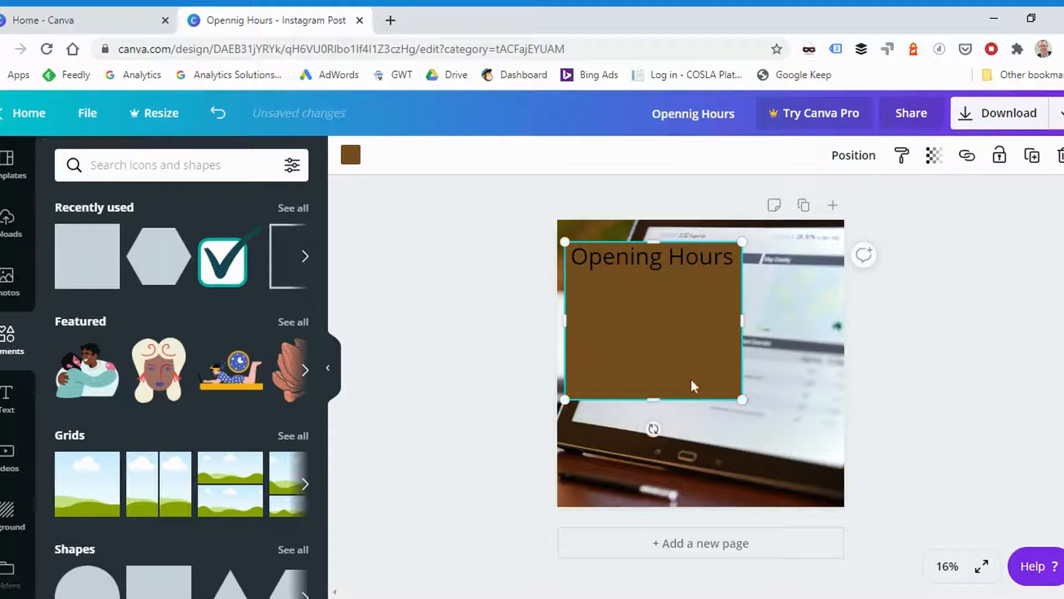
pyautogui.moveTo(653, 376); pyautogui.dragTo(645, 276)
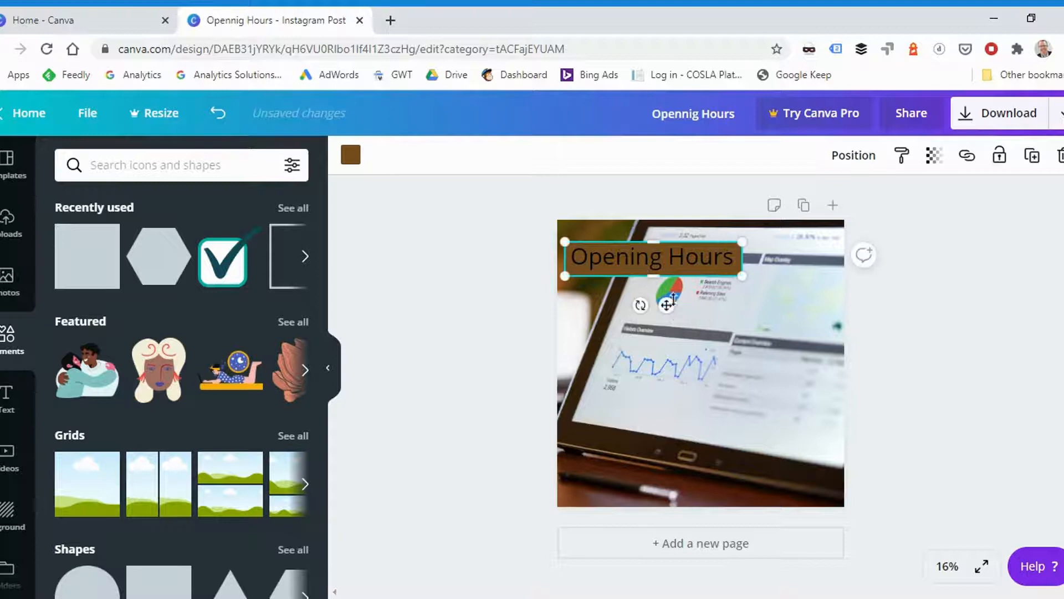
# - Change the colour of the "Opening Hours" text to white
pyautogui.click(614, 261)
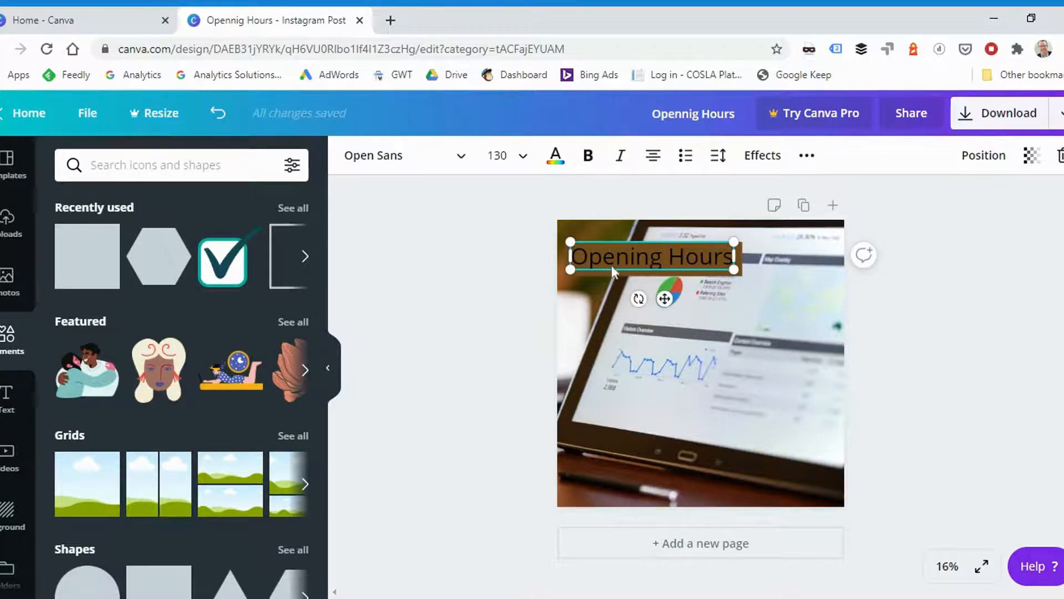
pyautogui.click(555, 156)
pyautogui.click(159, 317)
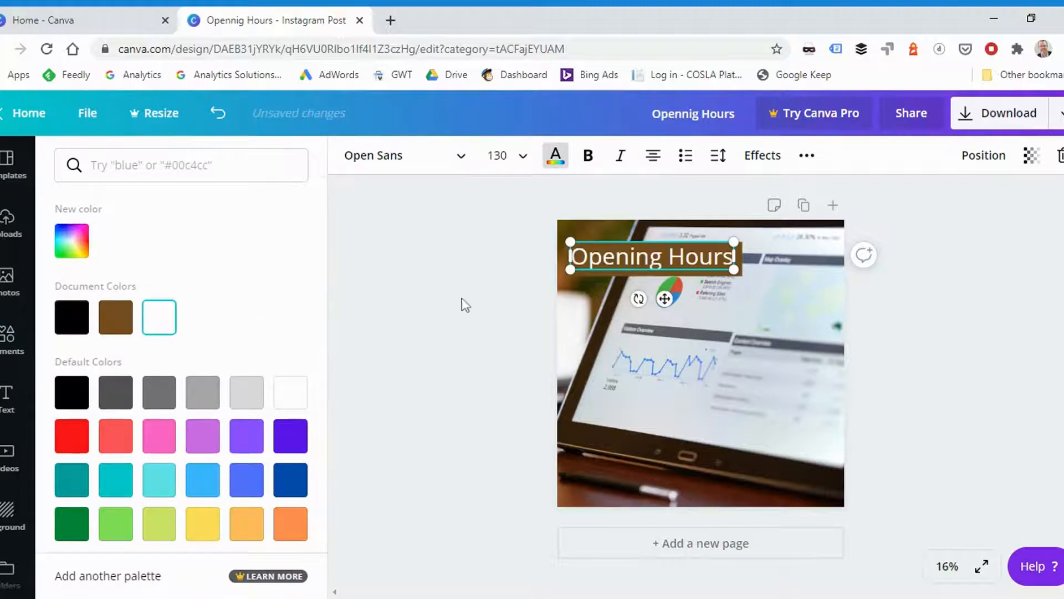
pyautogui.click(909, 360)
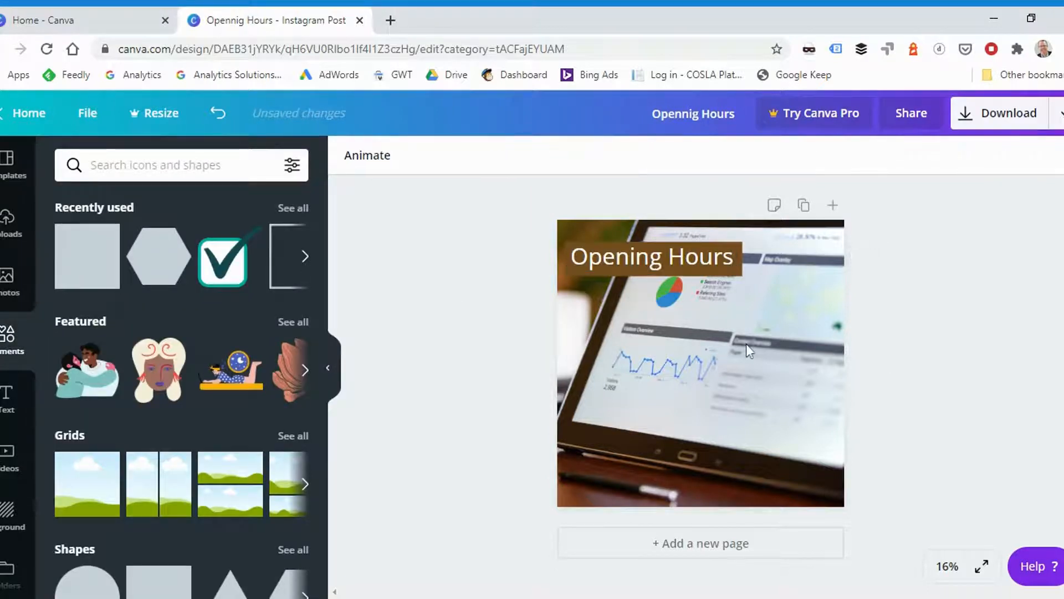
# - Nudge the "Opening Hours" text slightly to centre it on the brown bar
pyautogui.click(654, 258)
pyautogui.moveTo(655, 257); pyautogui.dragTo(657, 269)
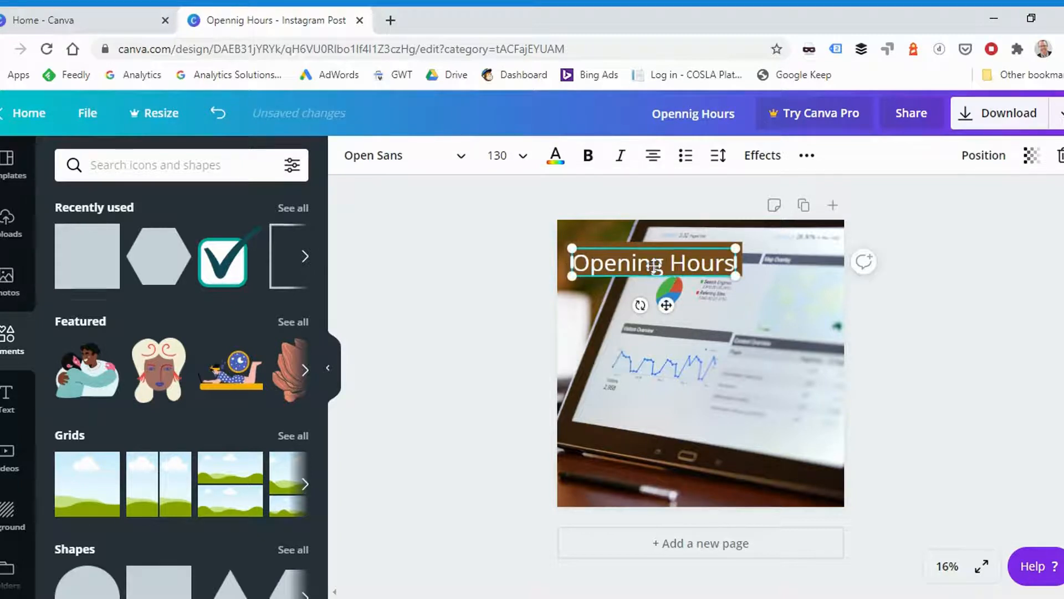
pyautogui.moveTo(727, 264); pyautogui.dragTo(726, 258)
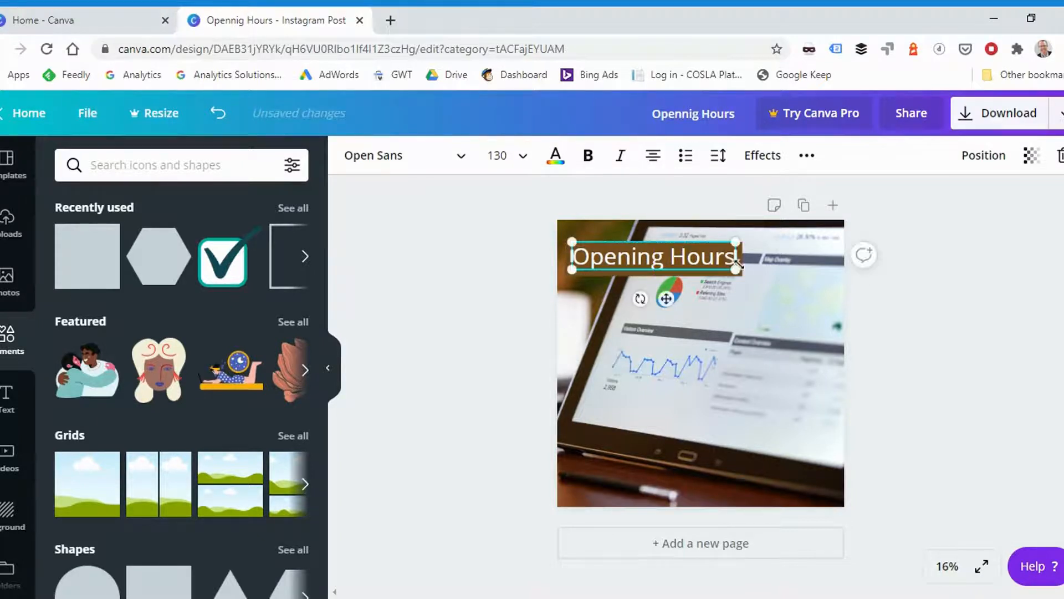
# - Set the transparency of the brown bar behind "Opening Hours" to 68
pyautogui.click(696, 274)
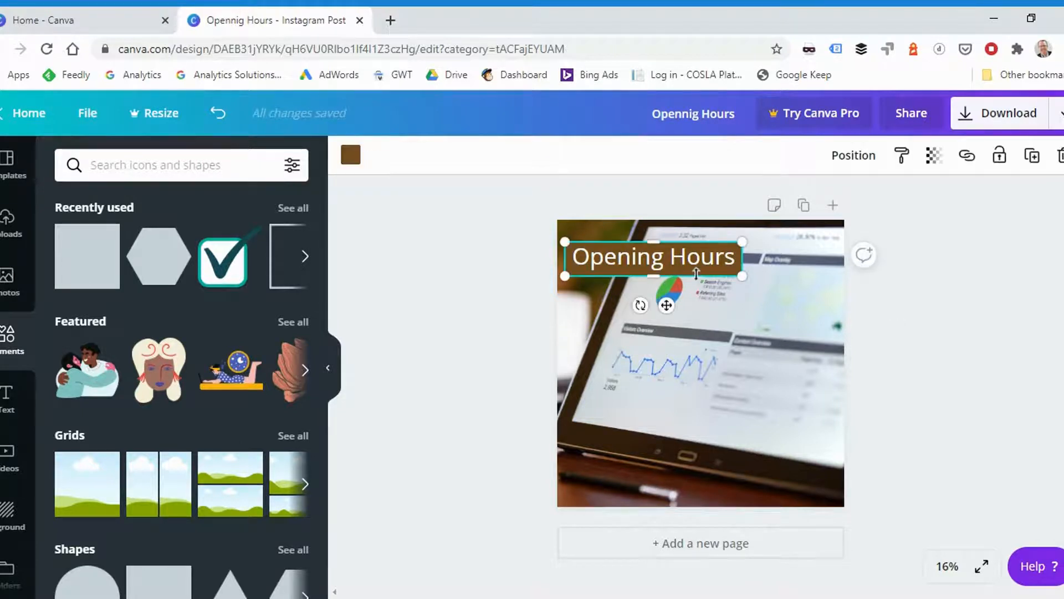
pyautogui.click(935, 157)
pyautogui.moveTo(887, 199); pyautogui.dragTo(857, 210)
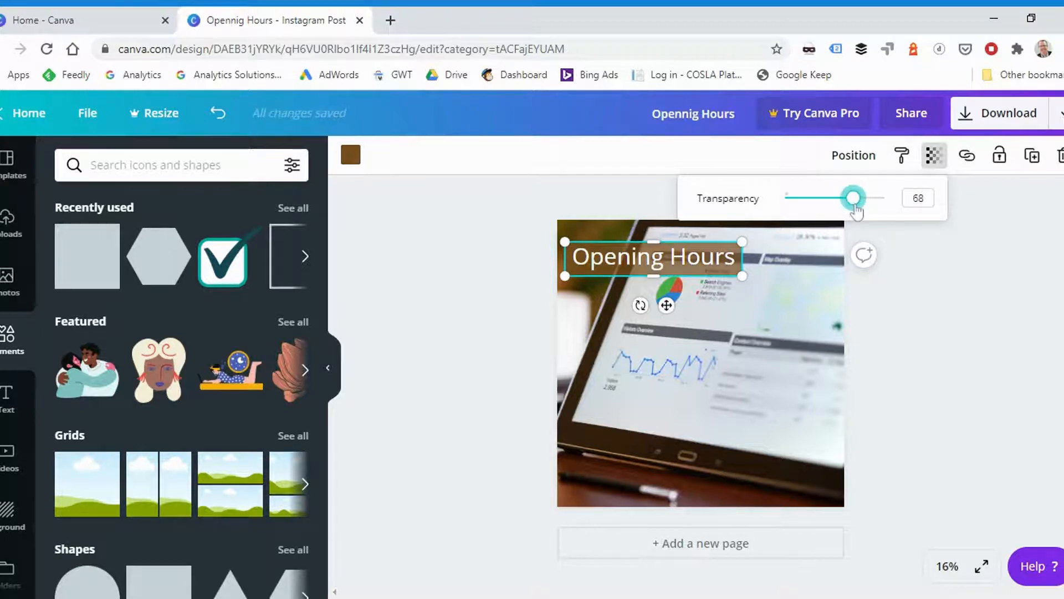
pyautogui.click(927, 254)
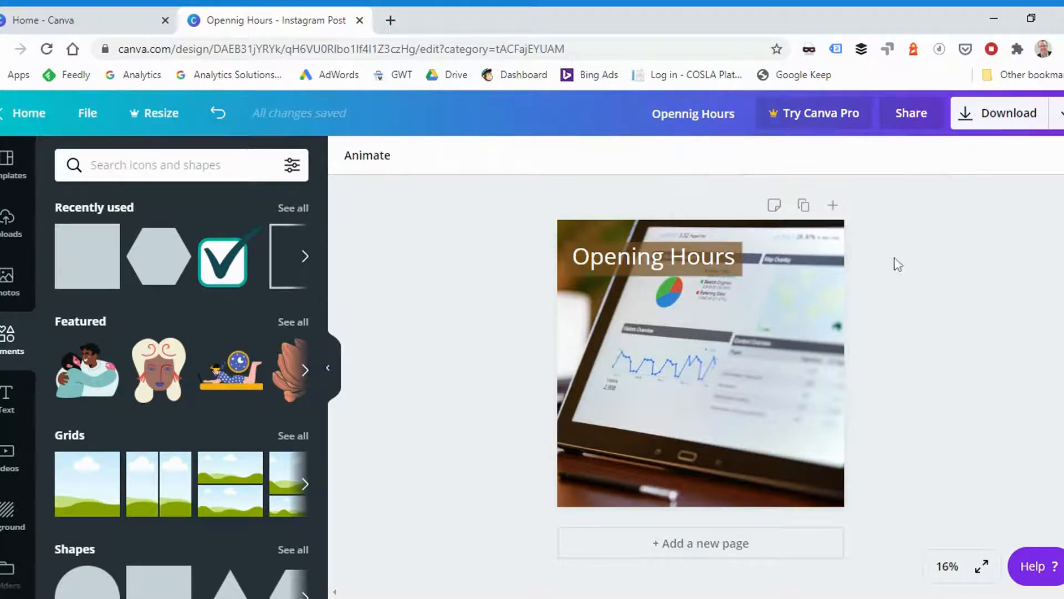
pyautogui.click(656, 261)
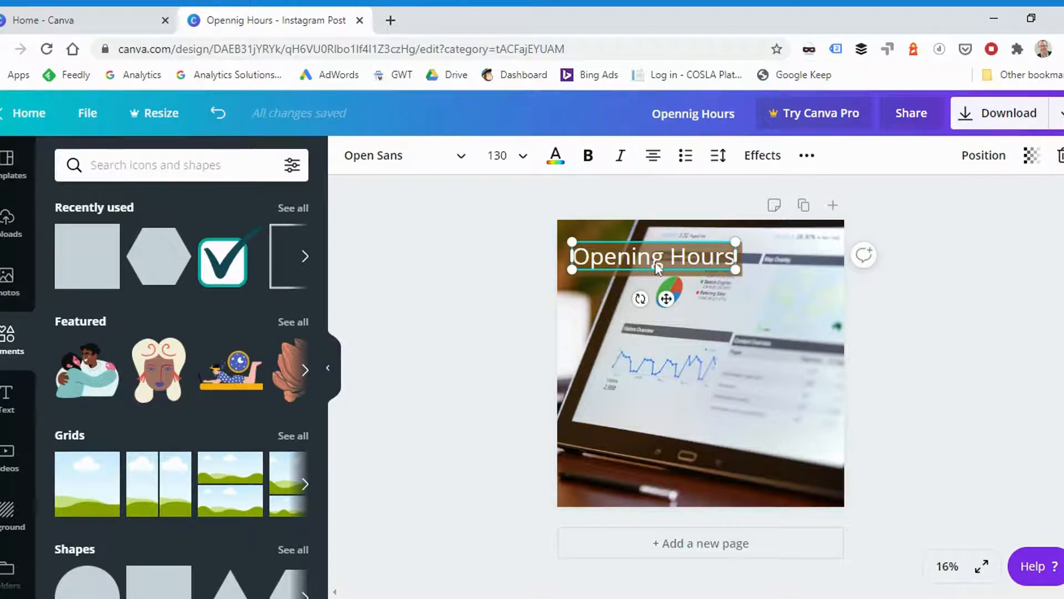
pyautogui.click(944, 334)
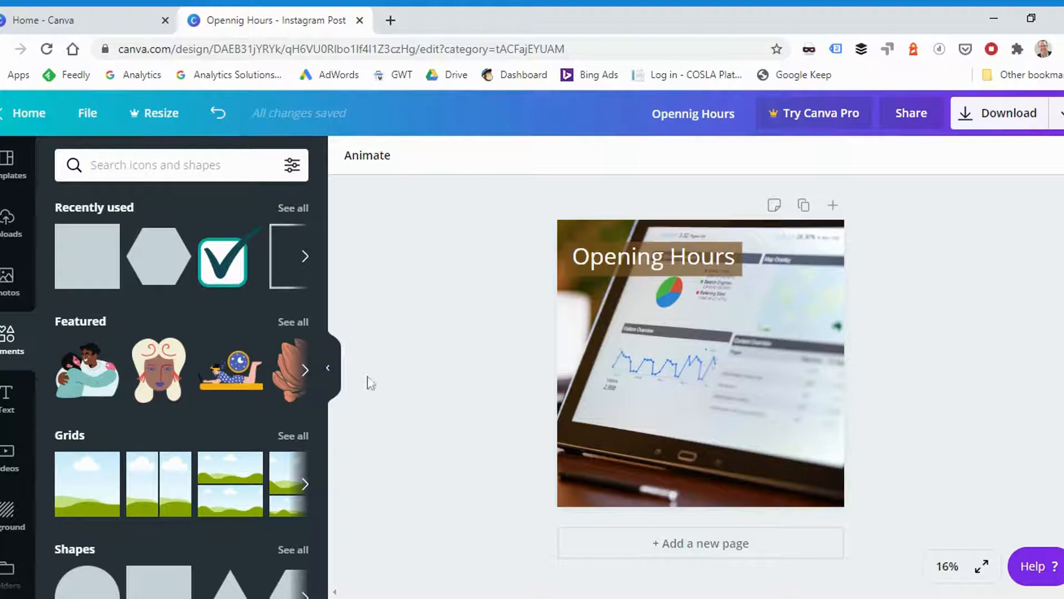
# - Add a body text box over the photo reading "Mon: 10am - 4pm"
pyautogui.click(8, 395)
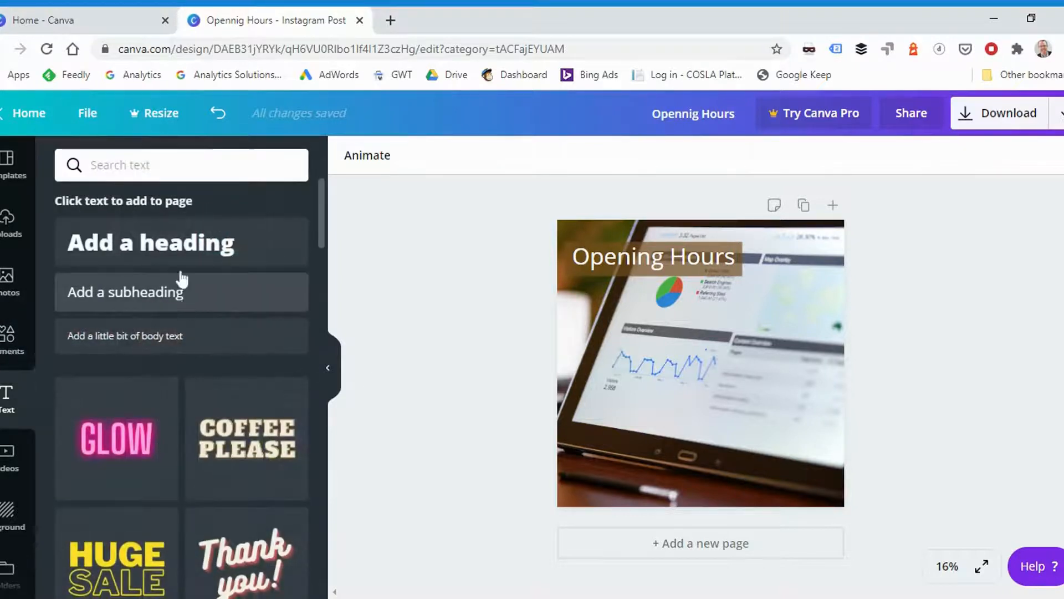
pyautogui.click(139, 347)
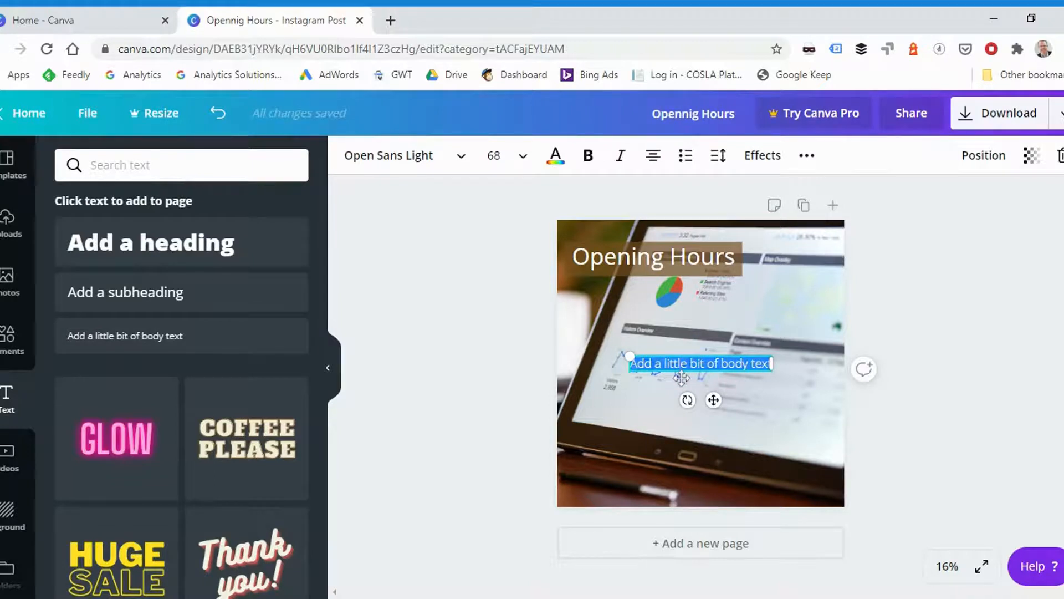
pyautogui.write('Mon: 10m -')
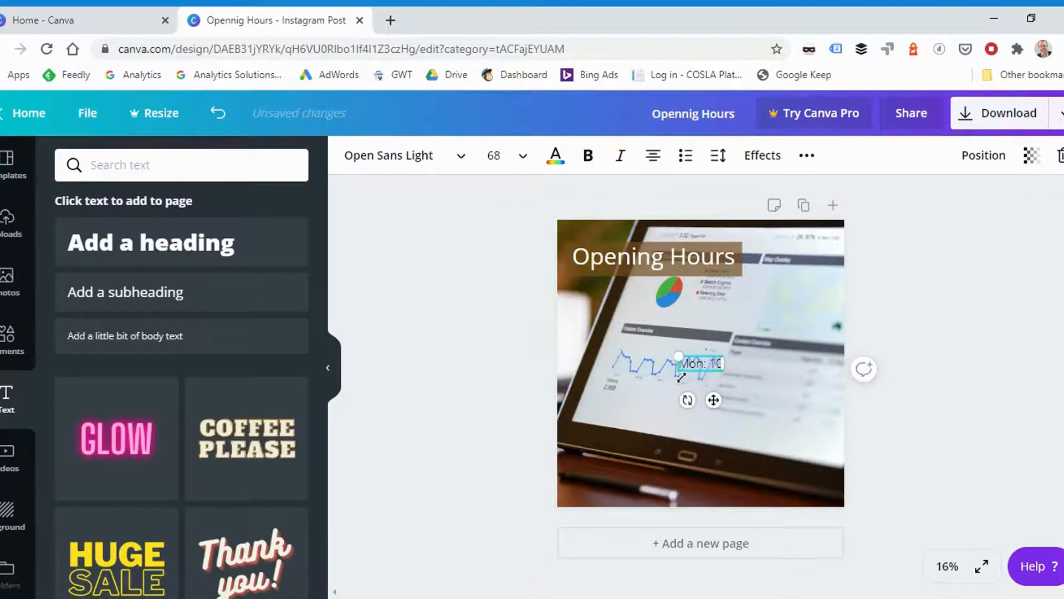
pyautogui.press('BackSpace')
pyautogui.press('BackSpace')
pyautogui.press('BackSpace')
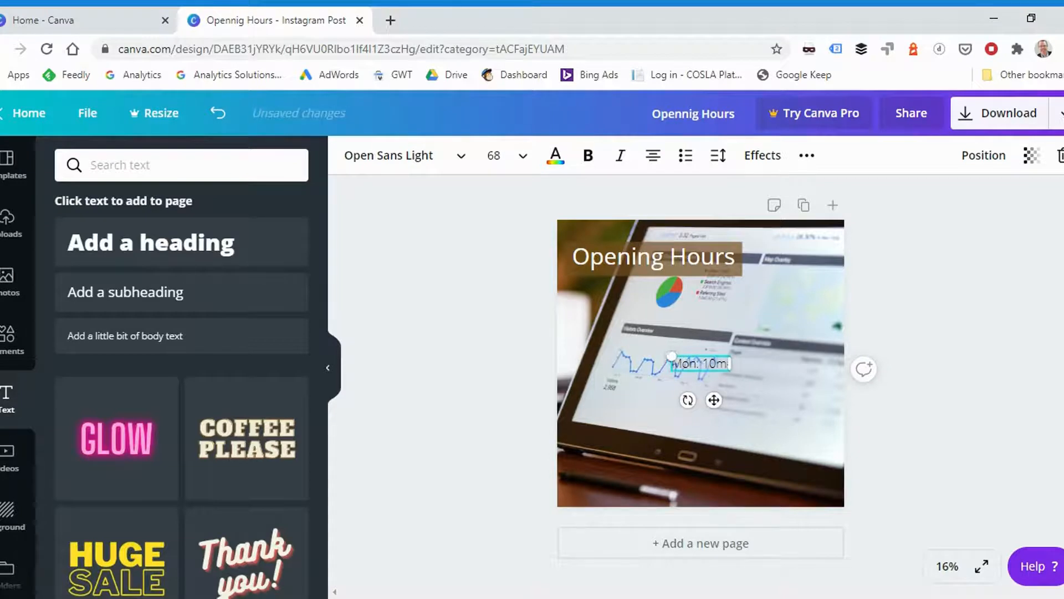
pyautogui.write('am -')
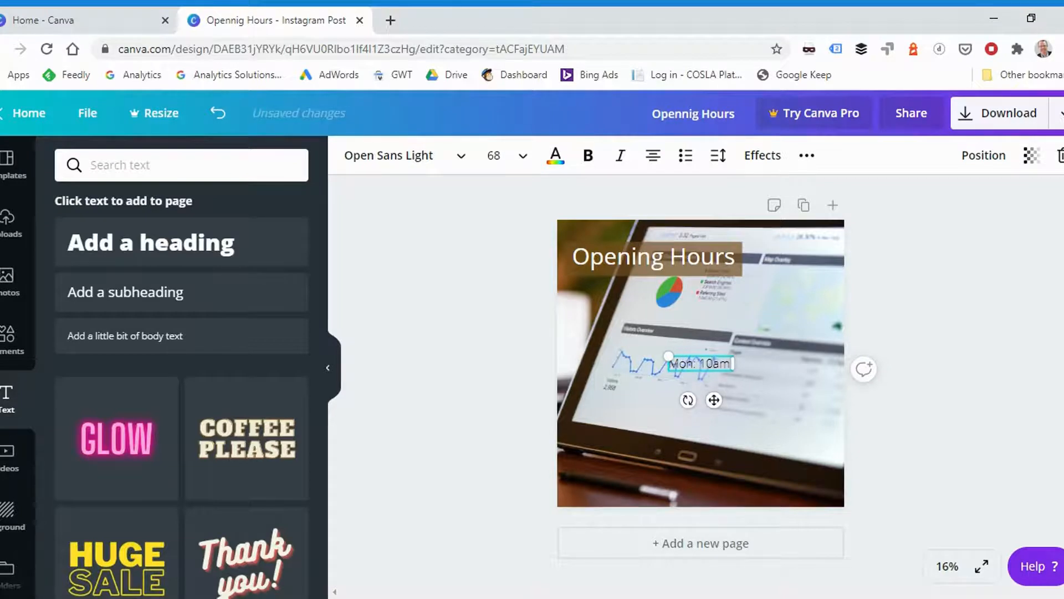
pyautogui.write(' 4pm')
# - Duplicate the "Mon: 10am - 4pm" line four times below itself to make five lines in the text box
pyautogui.hotkey('ctrl', 'a')
pyautogui.hotkey('ctrl', 'c')
pyautogui.press('Right')
pyautogui.press('Return')
pyautogui.hotkey('ctrl', 'v')
pyautogui.press('Return')
pyautogui.hotkey('ctrl', 'v')
pyautogui.press('Return')
pyautogui.hotkey('ctrl', 'v')
pyautogui.press('Return')
pyautogui.hotkey('ctrl', 'v')
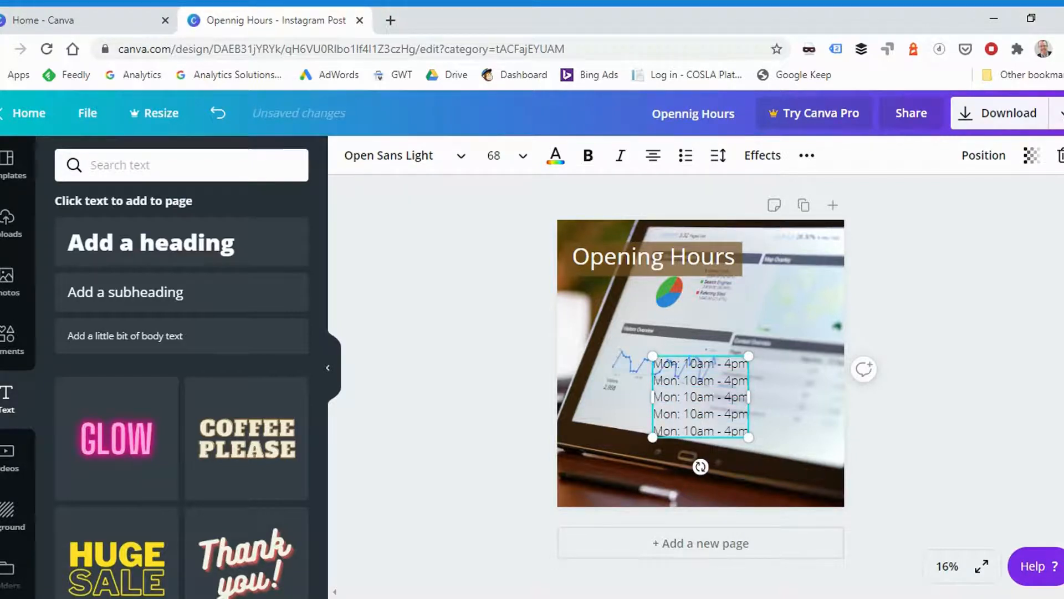
# - Change the day in the second line to "Tues" and in the third line to "Wed"
pyautogui.doubleClick(665, 381)
pyautogui.write('Tues')
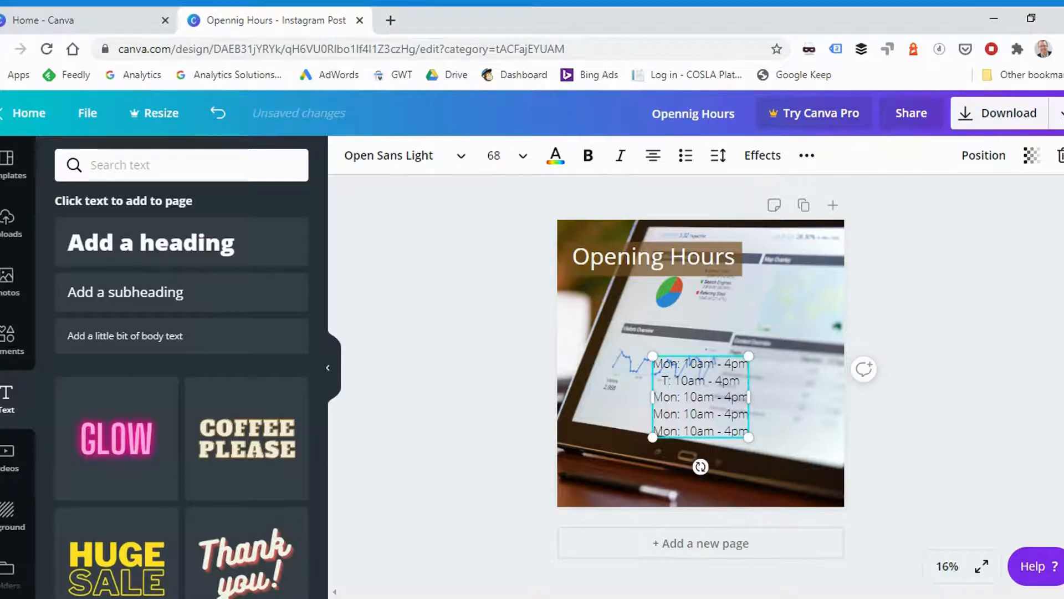
pyautogui.doubleClick(666, 397)
pyautogui.write('Wed')
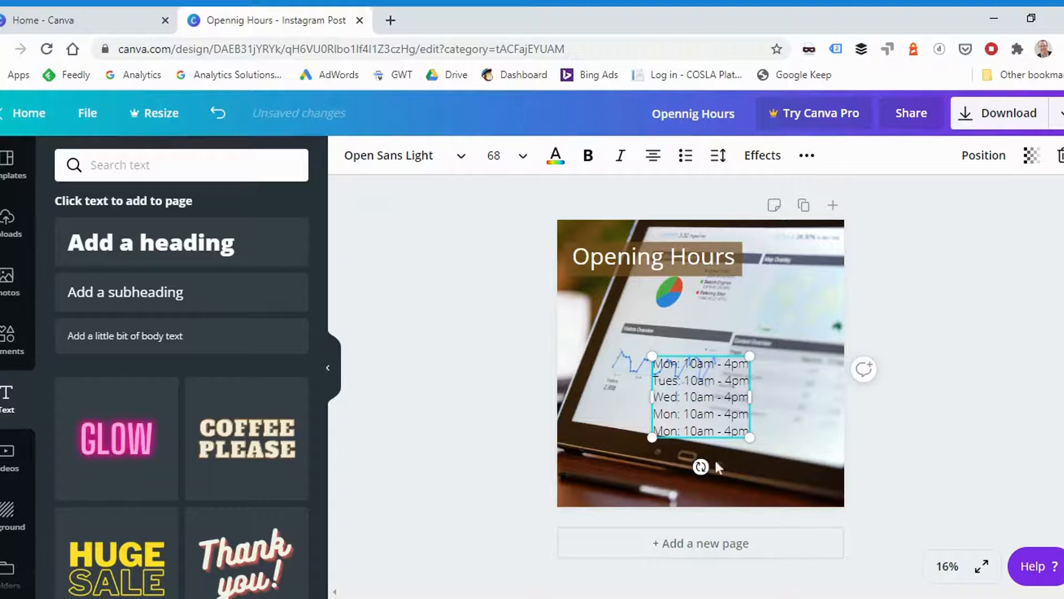
# - Place the hours list beneath the "Opening Hours" title, enlarge it to font size 96.4 and colour it white
pyautogui.moveTo(724, 440)
pyautogui.mouseDown()
pyautogui.moveTo(645, 389)
pyautogui.moveTo(729, 459)
pyautogui.moveTo(688, 424)
pyautogui.moveTo(708, 444)
pyautogui.mouseUp()
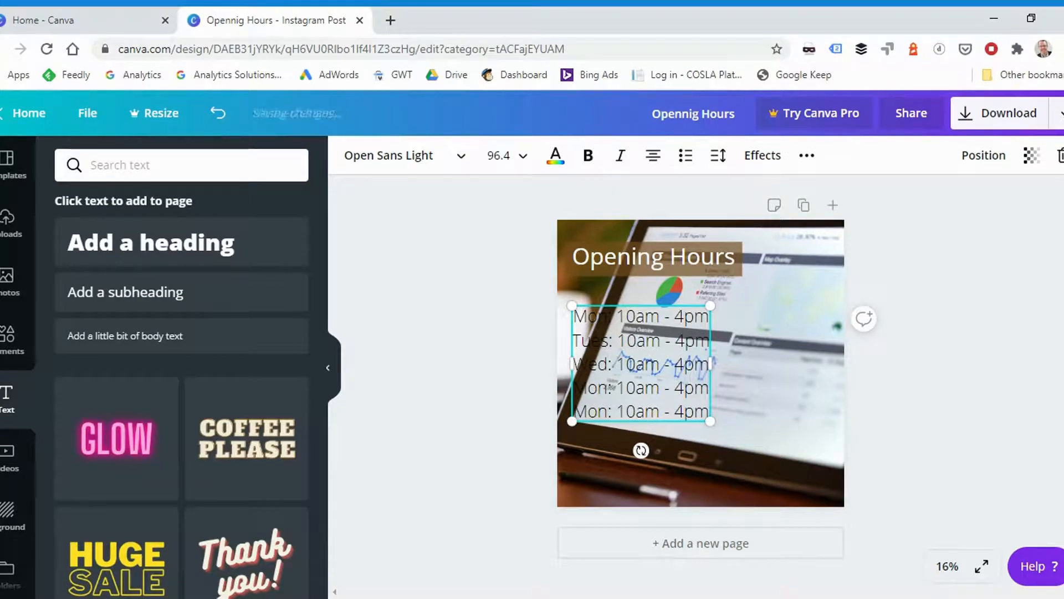
pyautogui.moveTo(575, 316); pyautogui.dragTo(709, 404)
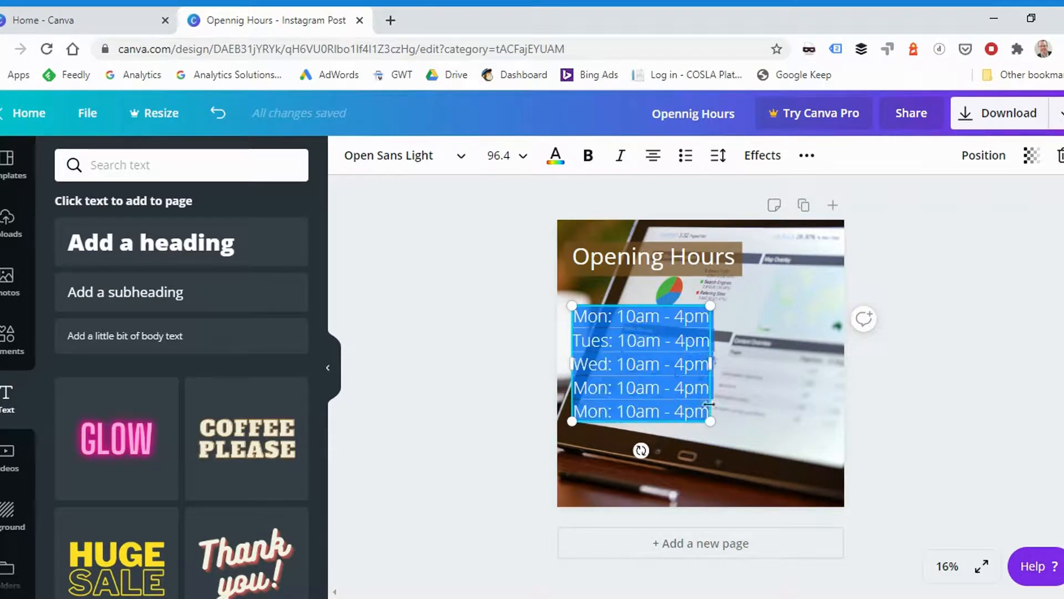
pyautogui.click(524, 161)
pyautogui.click(555, 156)
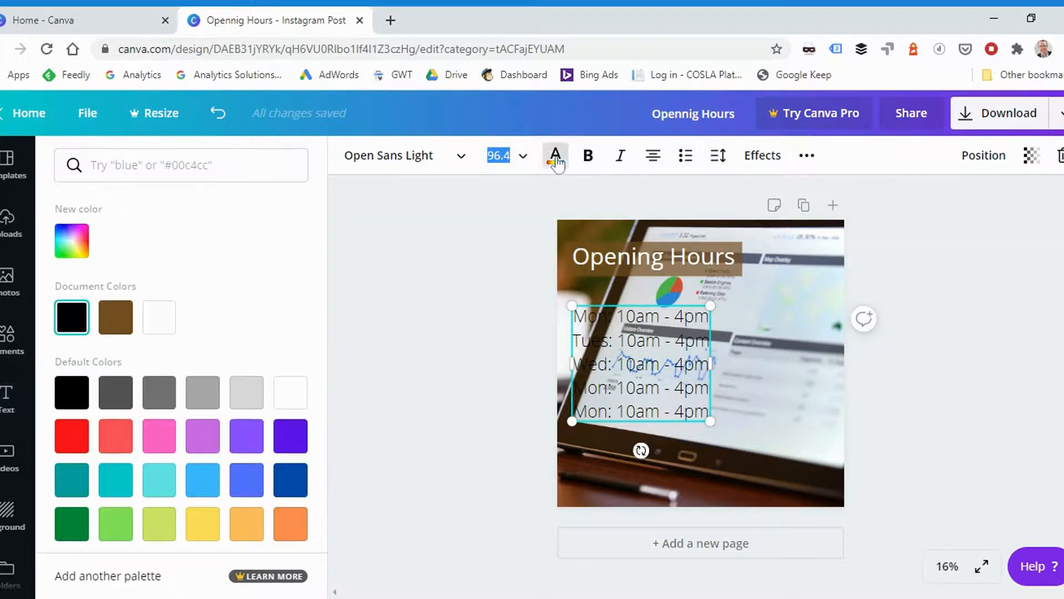
pyautogui.click(163, 322)
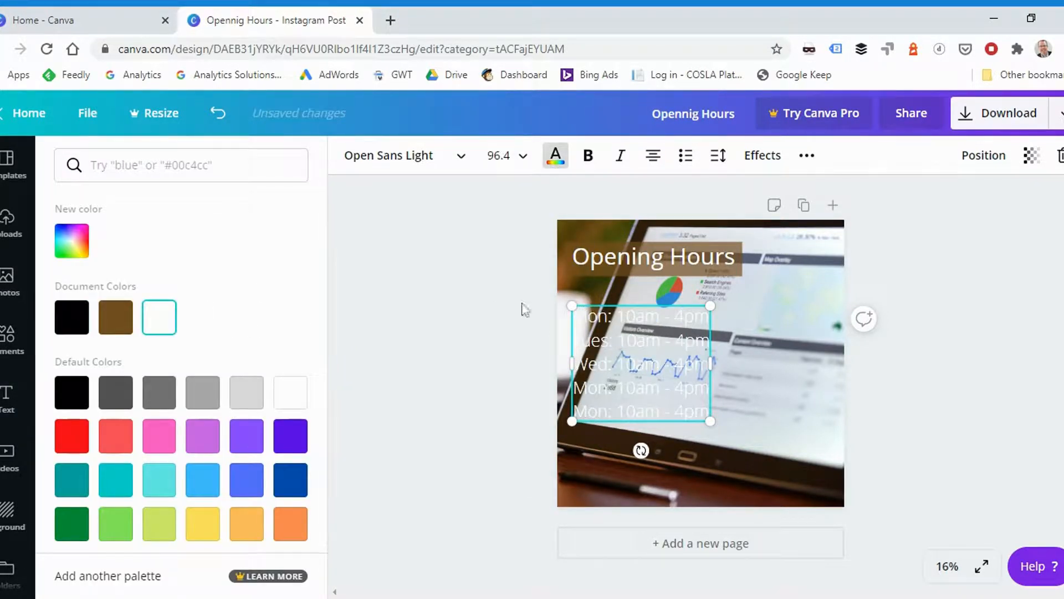
# - Extend the brown bar downward so it forms a background behind both the title and the hours list
pyautogui.click(738, 273)
pyautogui.moveTo(654, 277); pyautogui.dragTo(655, 441)
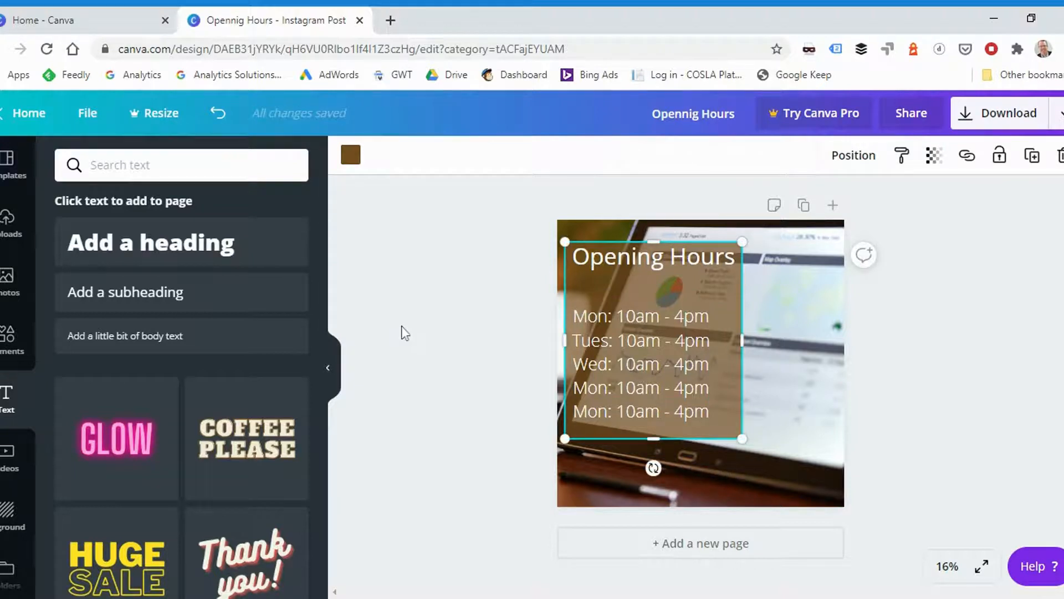
pyautogui.click(406, 397)
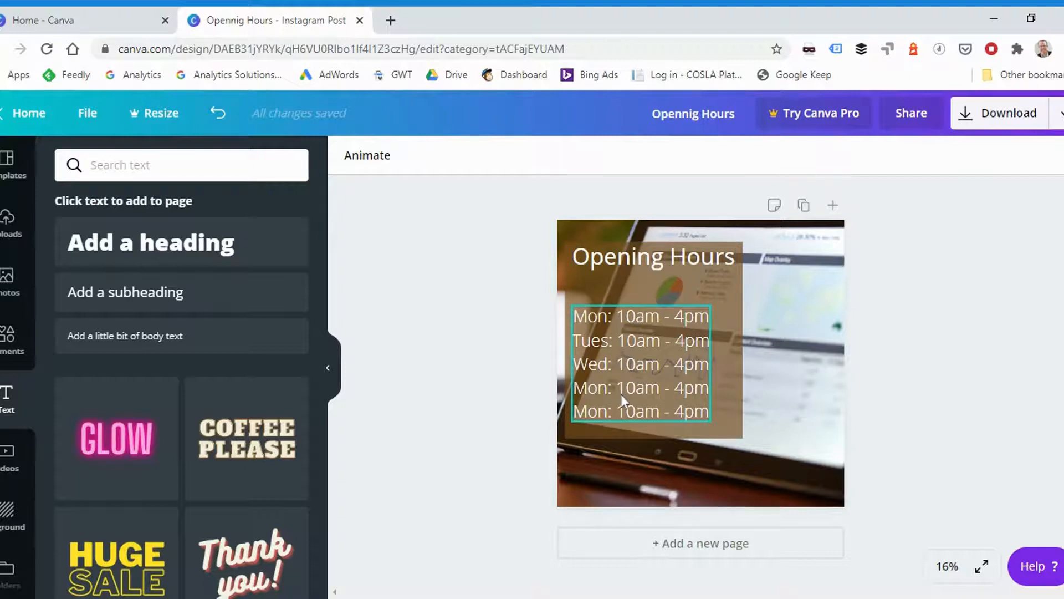
# - Set the transparency of the brown rectangle behind the hours list to 86
pyautogui.click(733, 303)
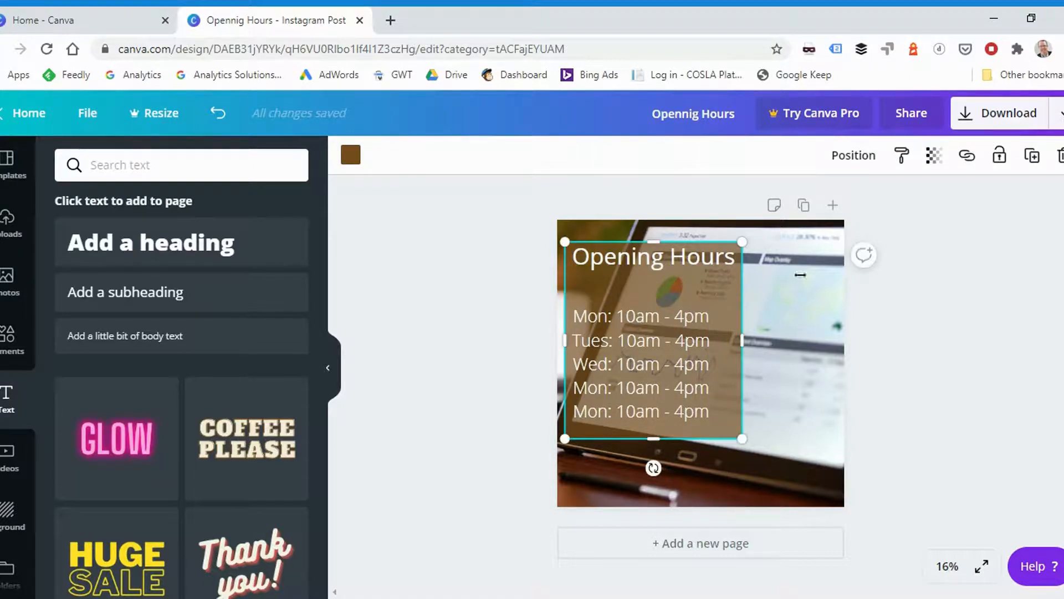
pyautogui.click(934, 155)
pyautogui.moveTo(855, 204); pyautogui.dragTo(873, 206)
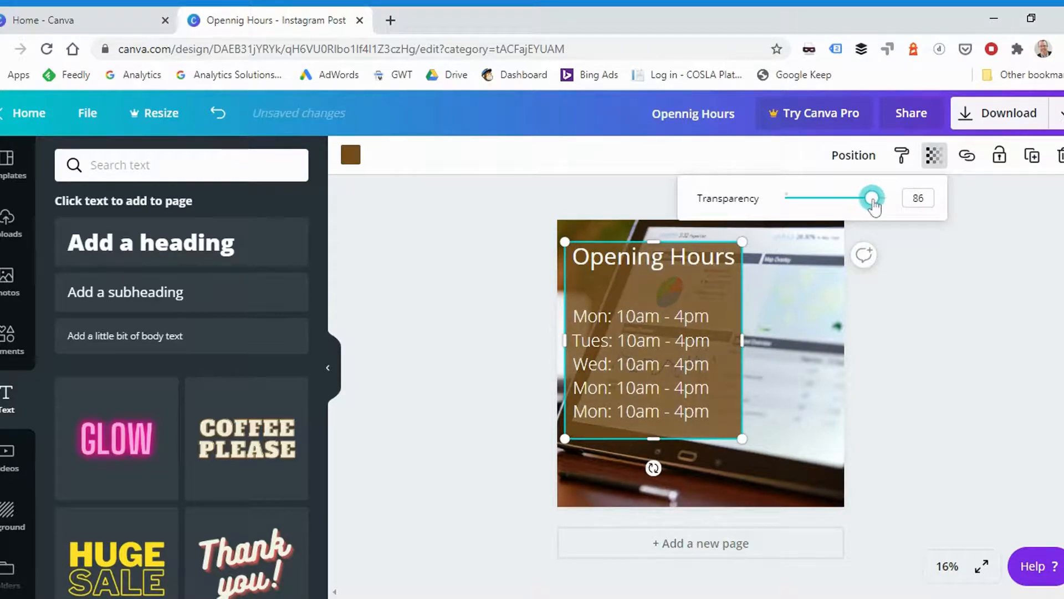
pyautogui.click(903, 266)
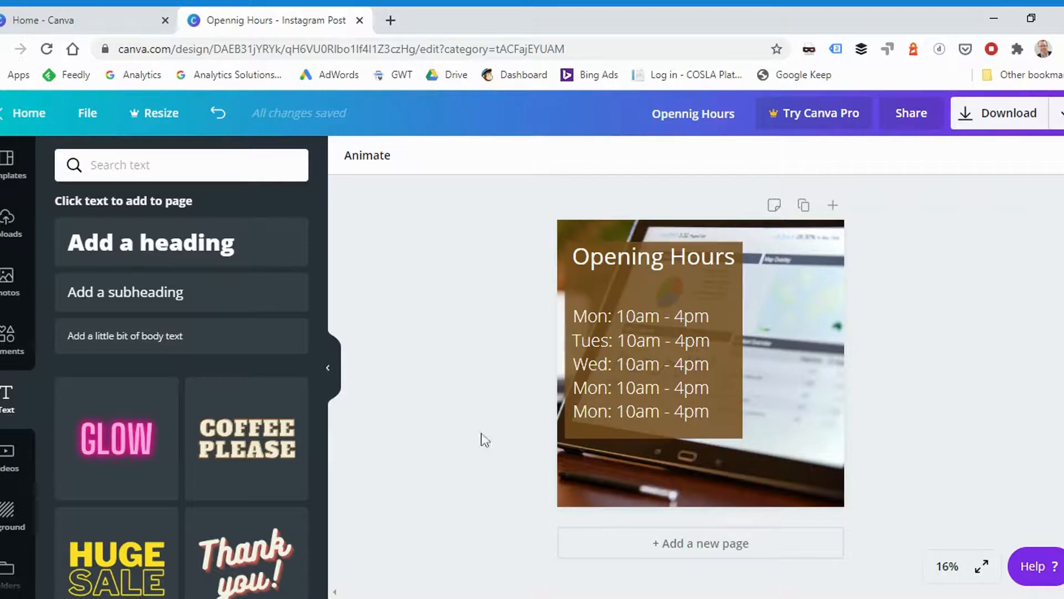
# - Add the uploaded AILLUM logo to the lower part of the post, overlapping the brown rectangle's bottom edge
pyautogui.click(15, 239)
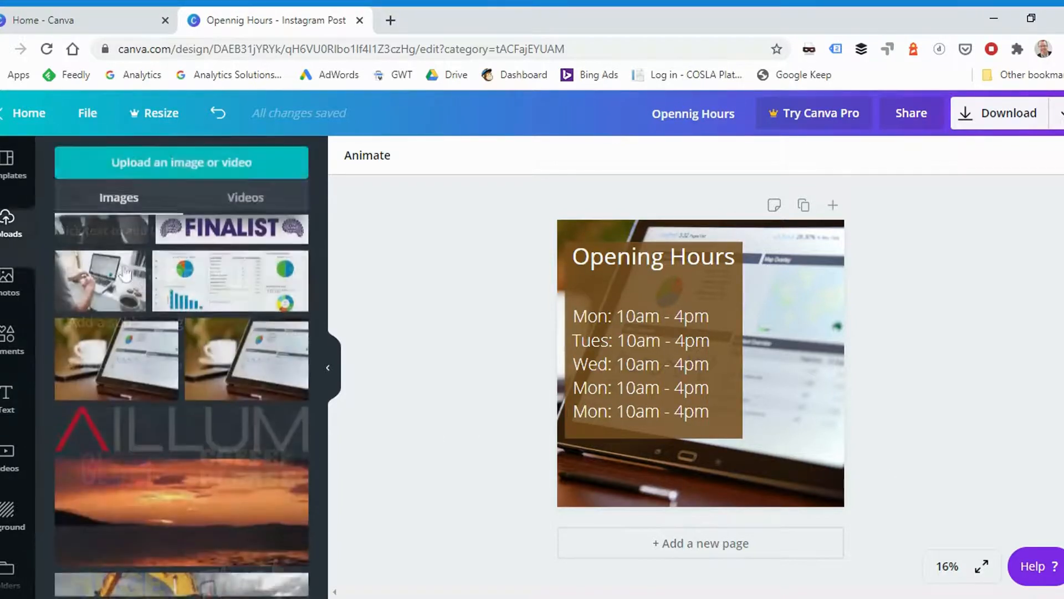
pyautogui.scroll(10, 230, 304)
pyautogui.scroll(15, 233, 307)
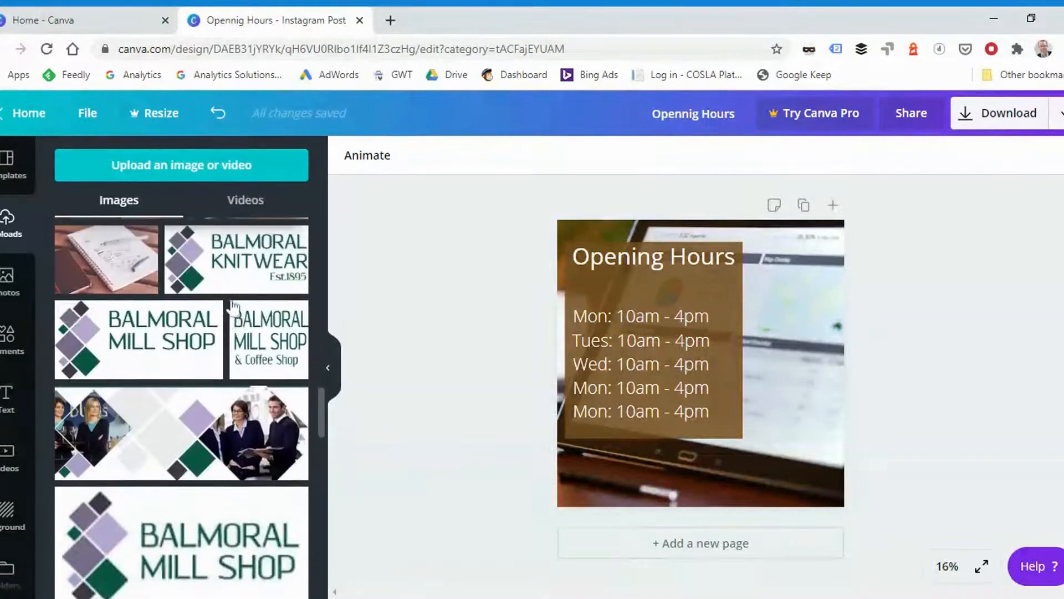
pyautogui.scroll(-3, 223, 328)
pyautogui.moveTo(194, 350); pyautogui.dragTo(743, 454)
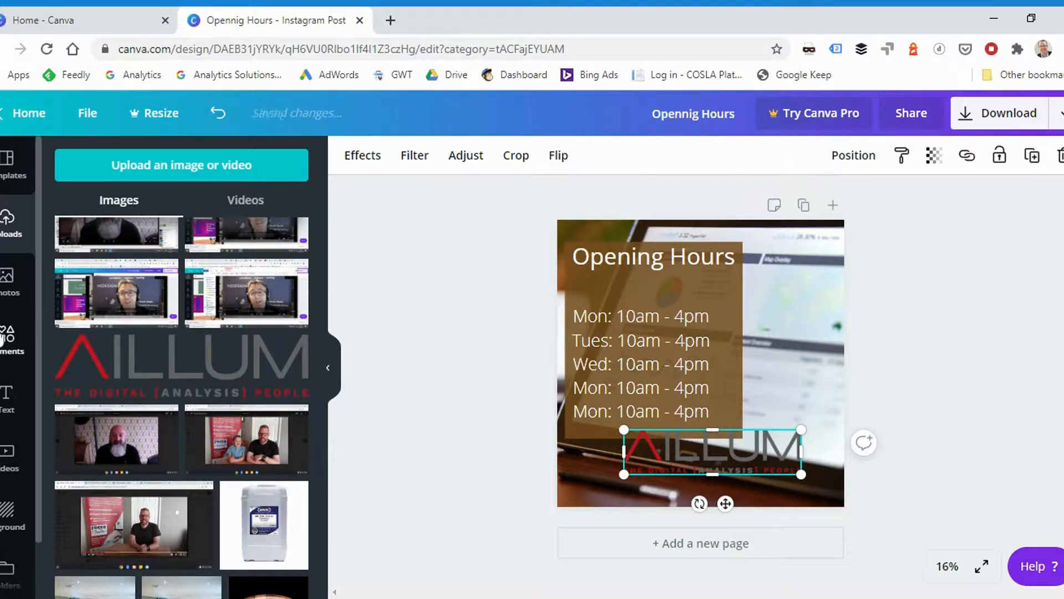
# - Add a square shape and stretch it into a solid bar across the full width of the post's bottom edge
pyautogui.click(8, 336)
pyautogui.moveTo(87, 260); pyautogui.dragTo(681, 408)
pyautogui.moveTo(682, 328); pyautogui.dragTo(682, 397)
pyautogui.moveTo(614, 469); pyautogui.dragTo(587, 468)
pyautogui.moveTo(712, 462); pyautogui.dragTo(840, 460)
pyautogui.moveTo(706, 415); pyautogui.dragTo(709, 435)
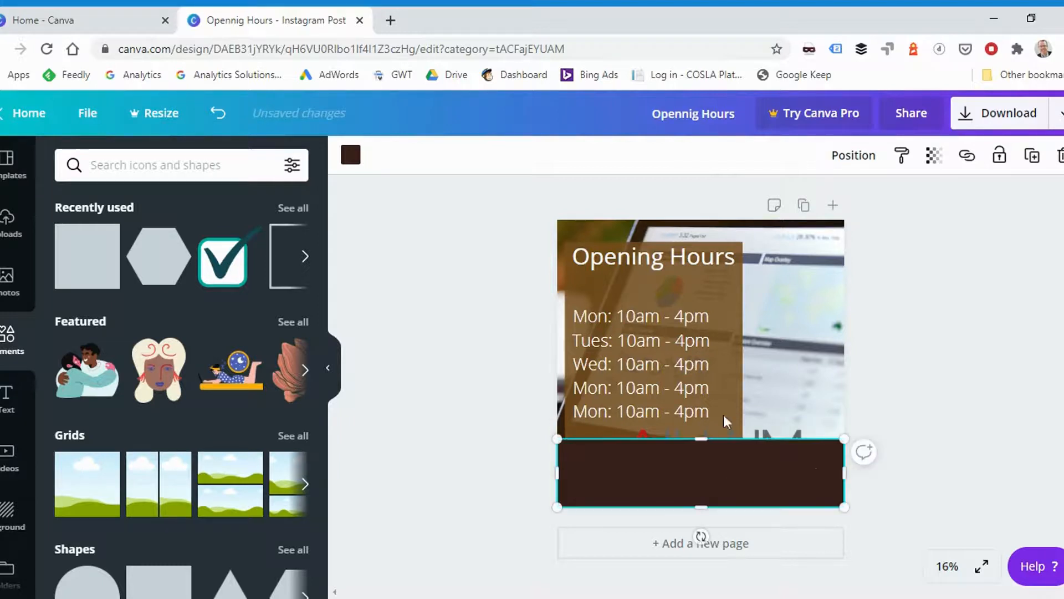
pyautogui.click(986, 438)
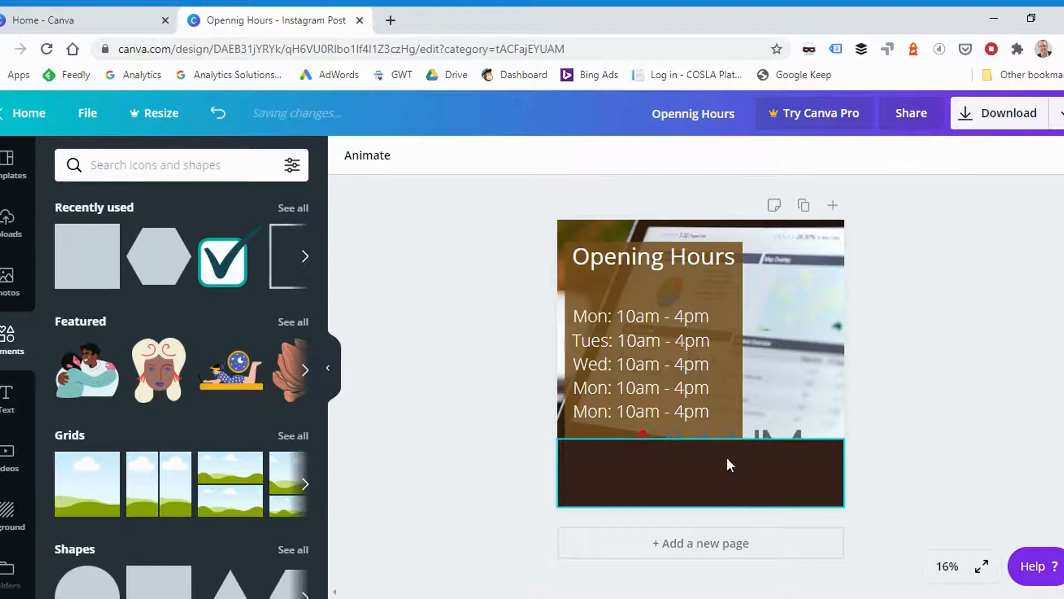
# - Send the dark bottom bar backward behind the AILLUM logo and centre the logo on the bar
pyautogui.click(673, 471)
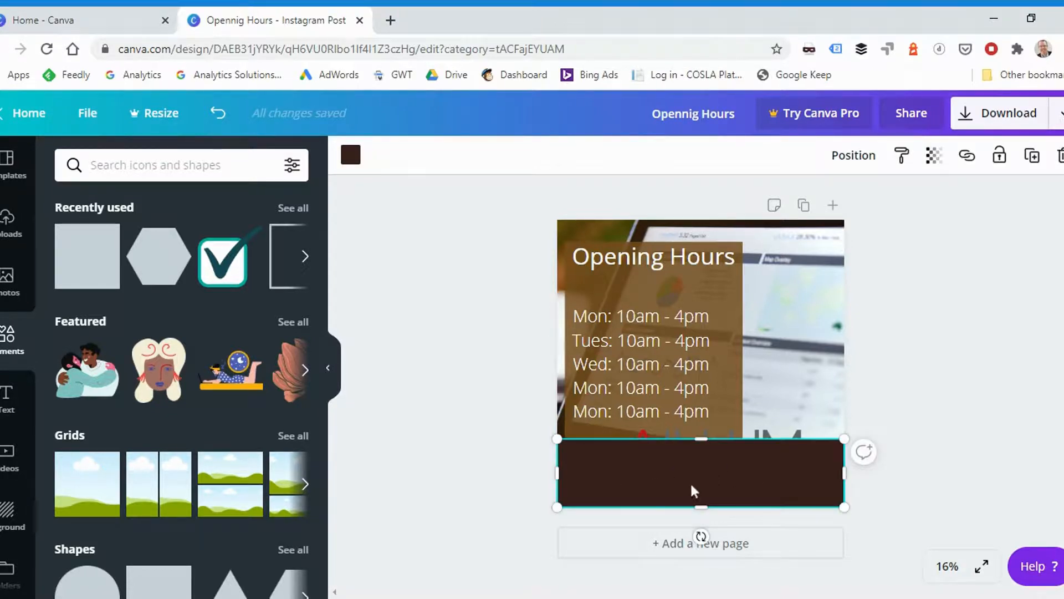
pyautogui.rightClick(750, 476)
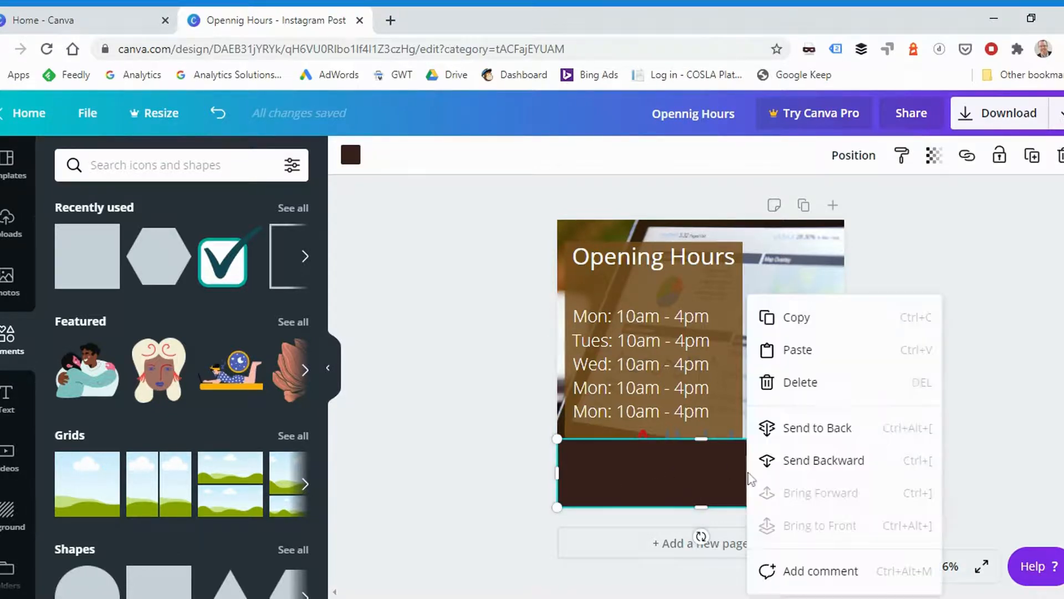
pyautogui.click(815, 463)
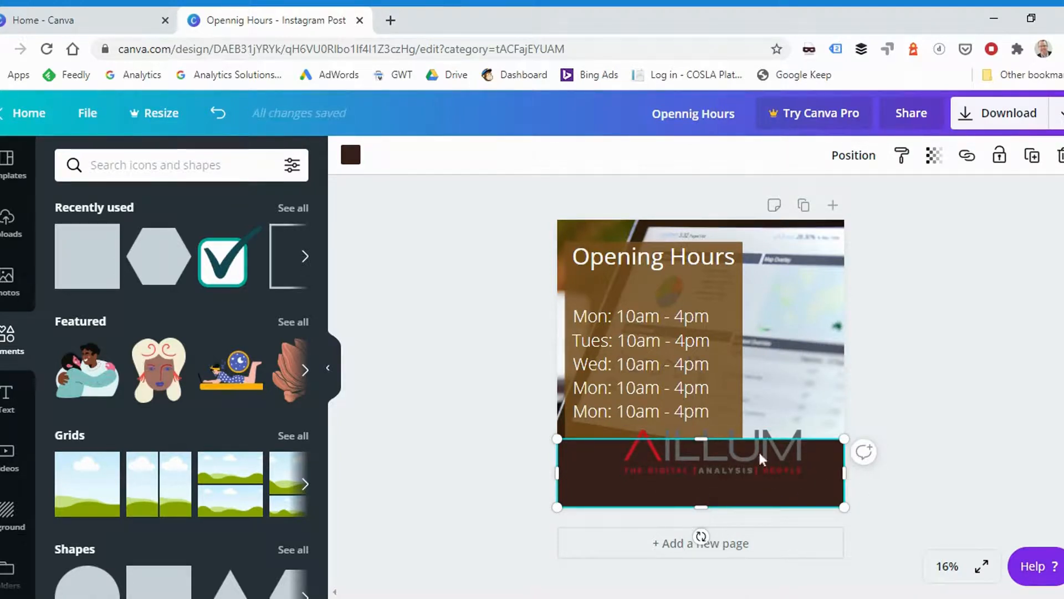
pyautogui.click(937, 450)
pyautogui.moveTo(753, 460); pyautogui.dragTo(737, 475)
# - Recolour the bar behind the AILLUM logo white, using the white from the document colors
pyautogui.click(760, 478)
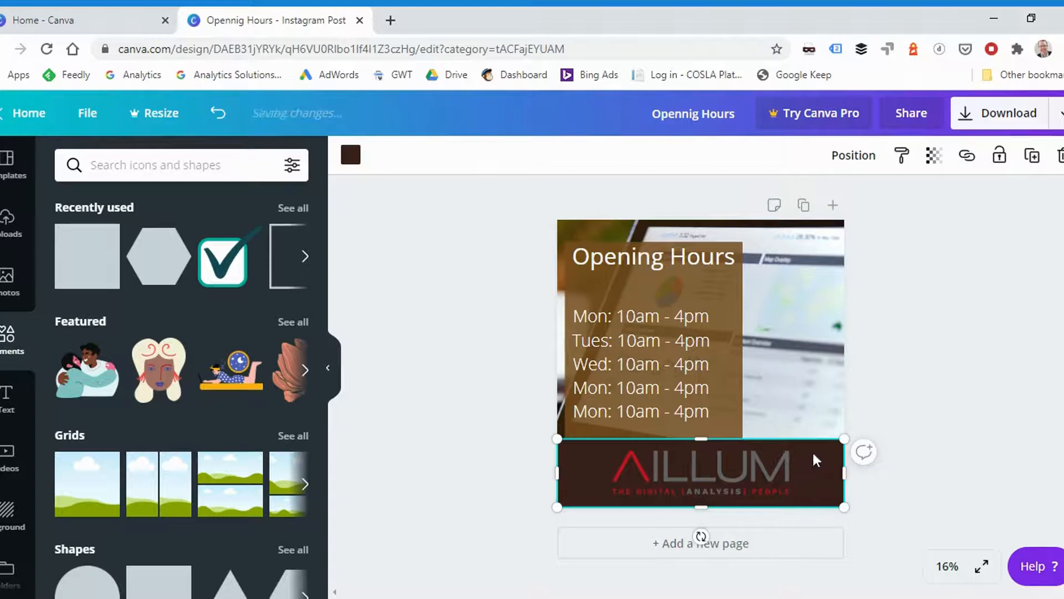
pyautogui.click(350, 155)
pyautogui.click(159, 319)
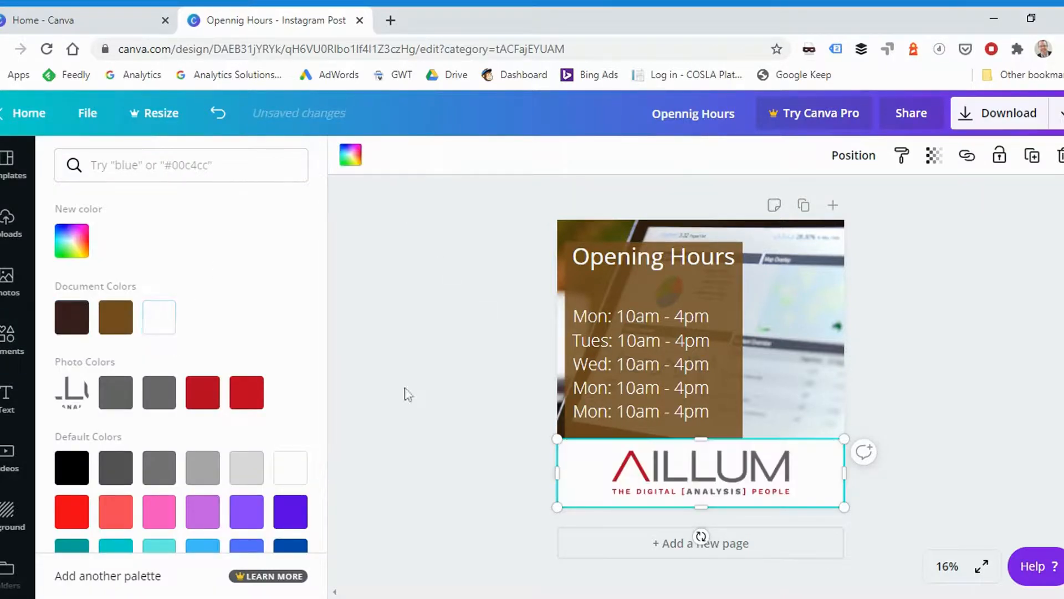
pyautogui.press('Escape')
pyautogui.click(505, 407)
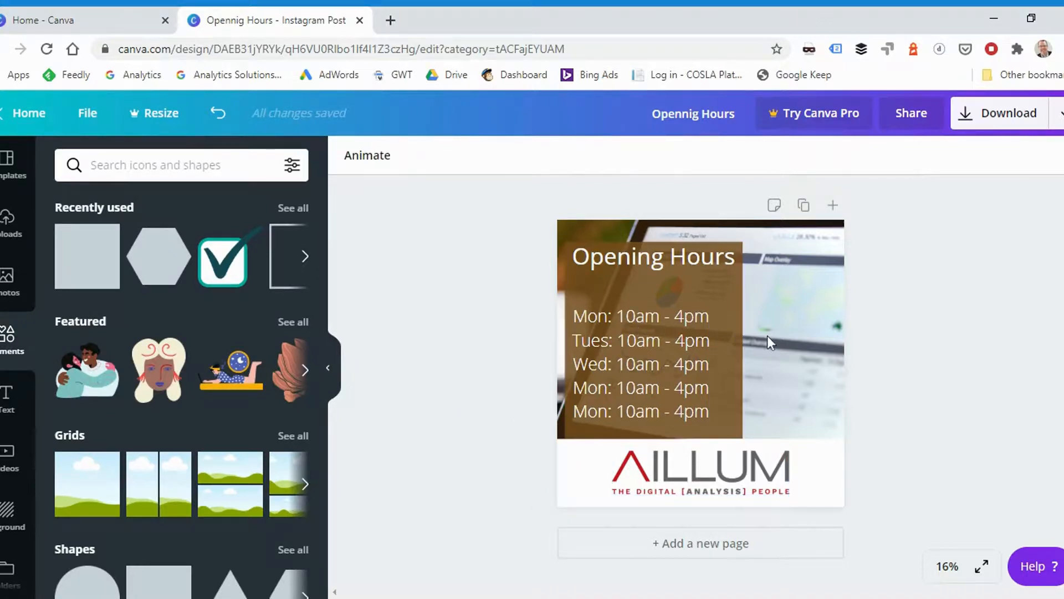
# - Select the hours list, the "Opening Hours" title and their brown rectangle together and move them slightly up and left against the photo's edge
pyautogui.click(681, 349)
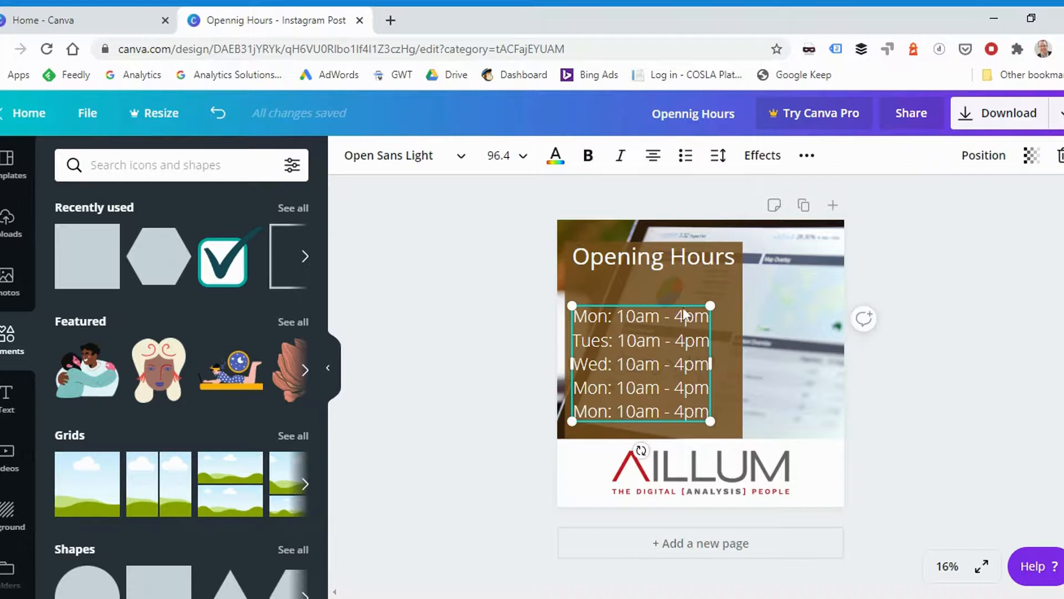
pyautogui.keyDown('shift'); pyautogui.click(671, 259); pyautogui.keyUp('shift')
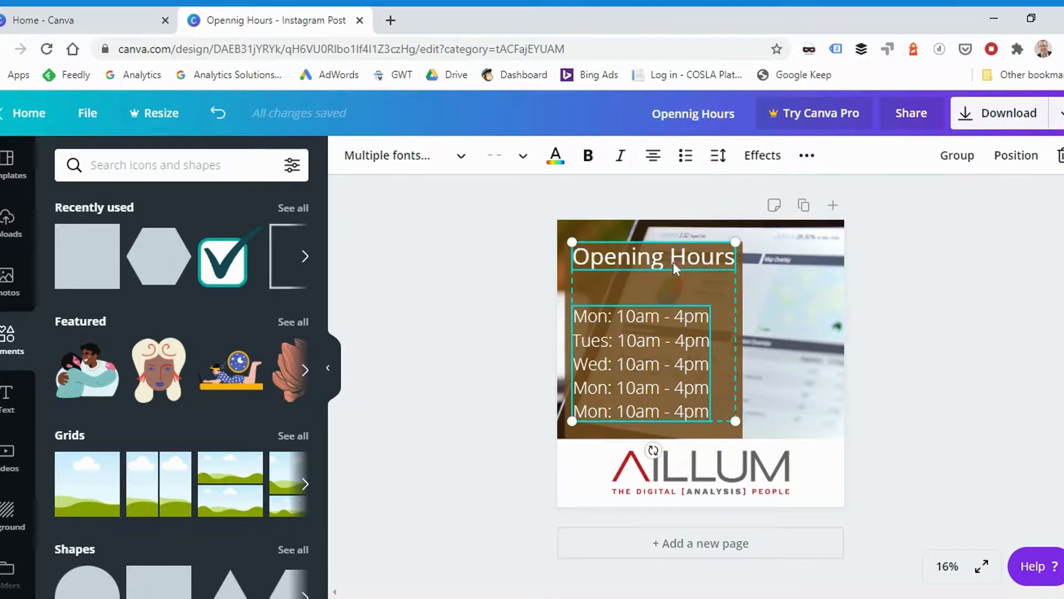
pyautogui.keyDown('shift'); pyautogui.click(742, 296); pyautogui.keyUp('shift')
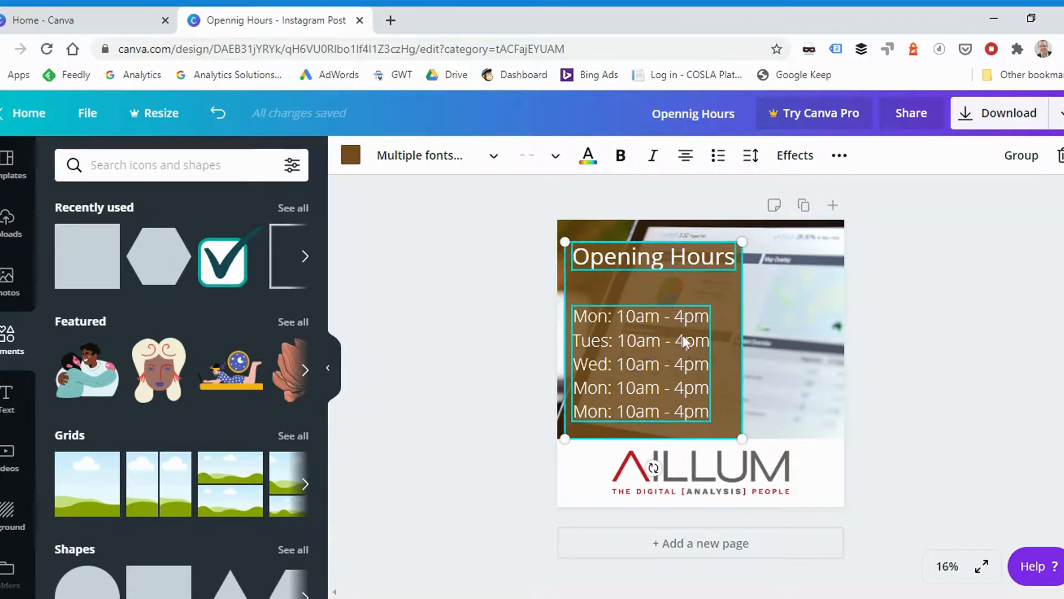
pyautogui.moveTo(739, 353)
pyautogui.mouseDown()
pyautogui.moveTo(734, 334)
pyautogui.moveTo(731, 343)
pyautogui.mouseUp()
pyautogui.click(919, 341)
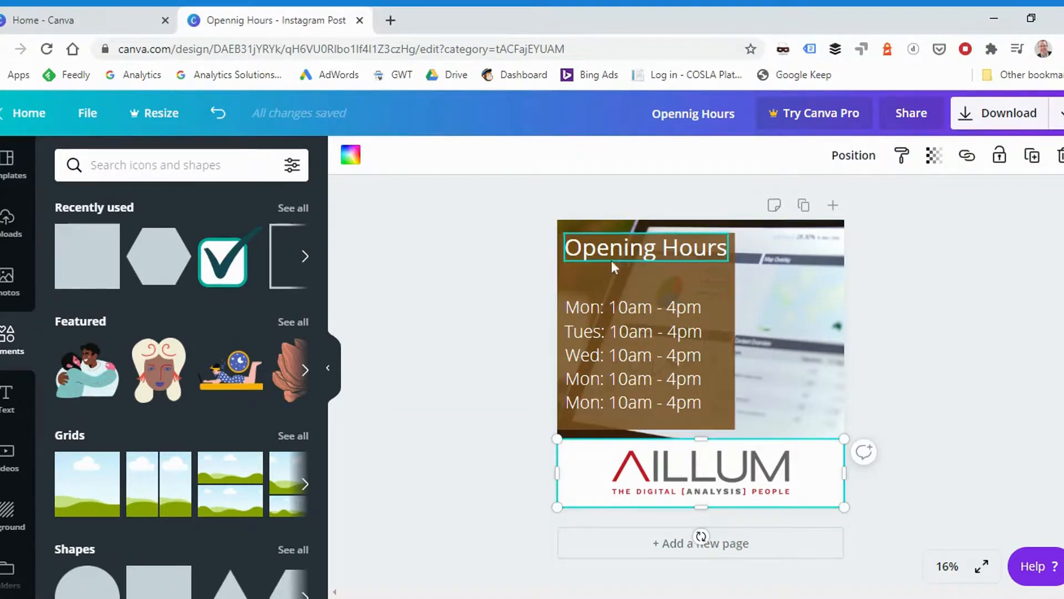
pyautogui.click(500, 329)
# - Rename the design "Instagram - Opening Hours" and save it
pyautogui.click(682, 113)
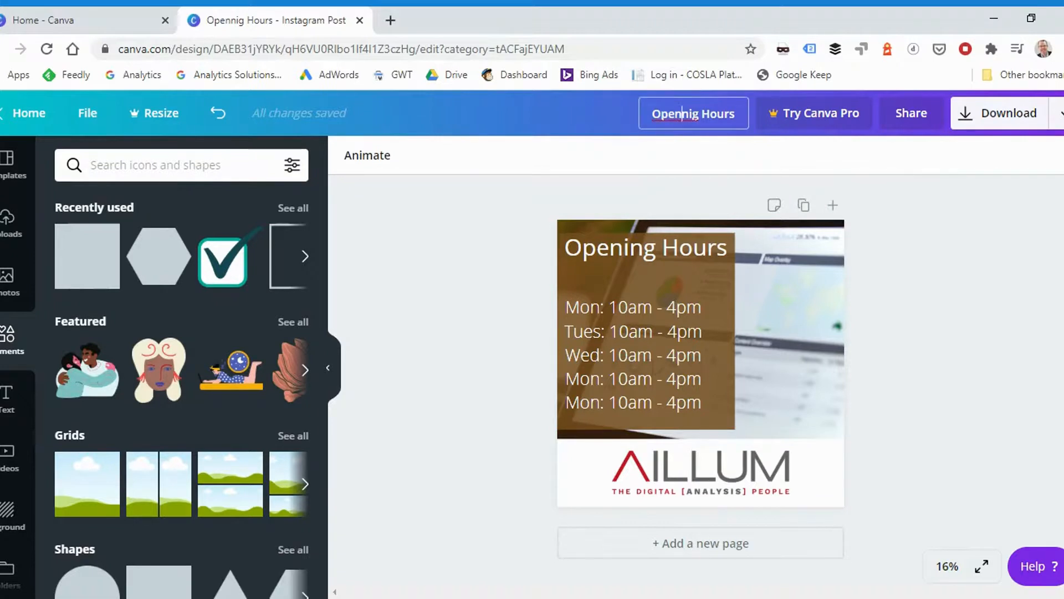
pyautogui.press('BackSpace')
pyautogui.click(660, 111)
pyautogui.write('Insta')
pyautogui.write('gram -')
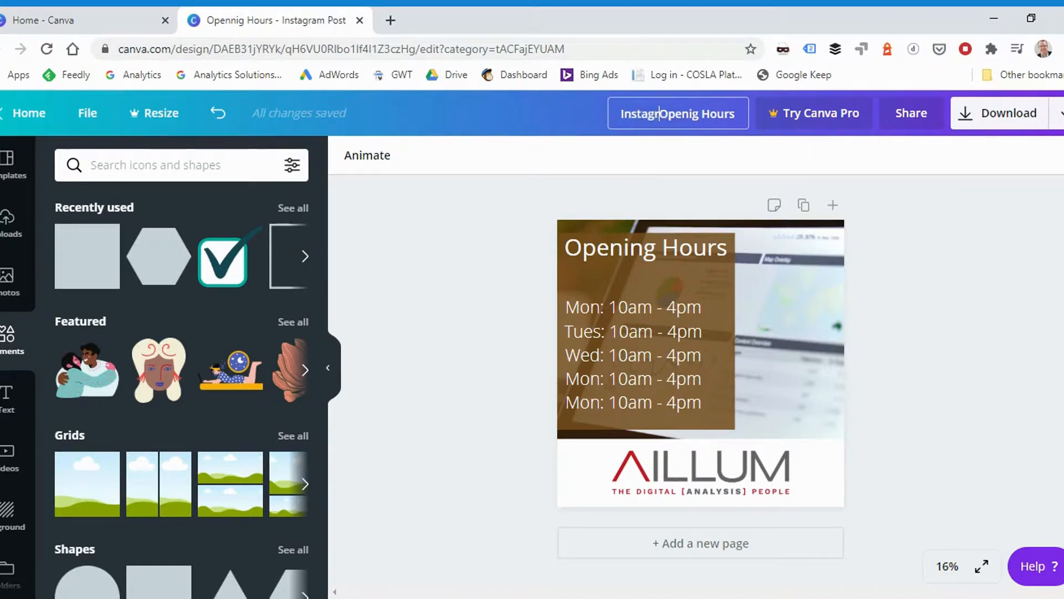
pyautogui.click(508, 237)
pyautogui.click(693, 115)
pyautogui.write('n')
pyautogui.click(940, 236)
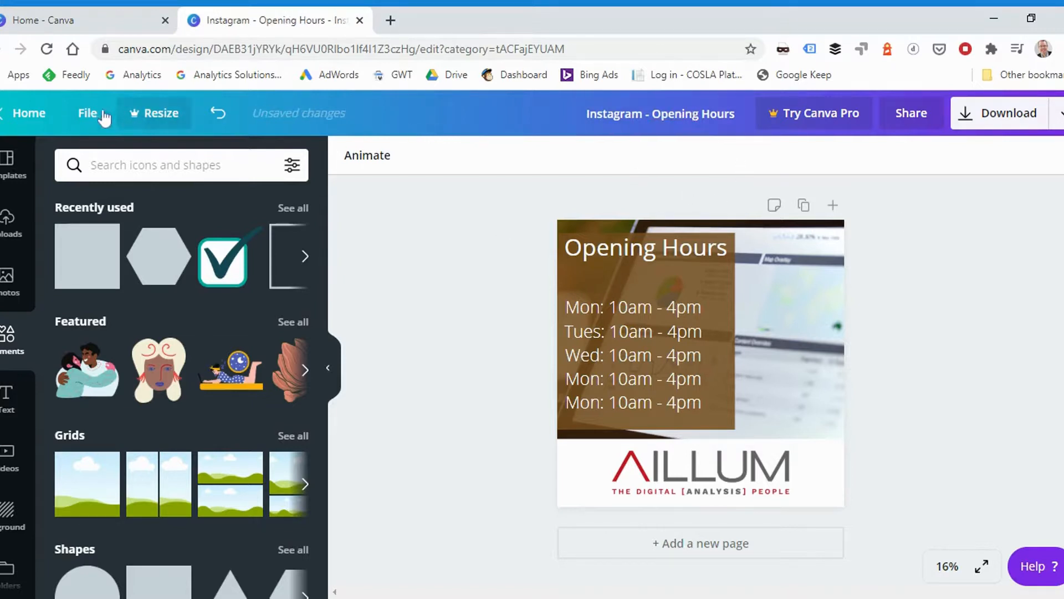
pyautogui.click(89, 118)
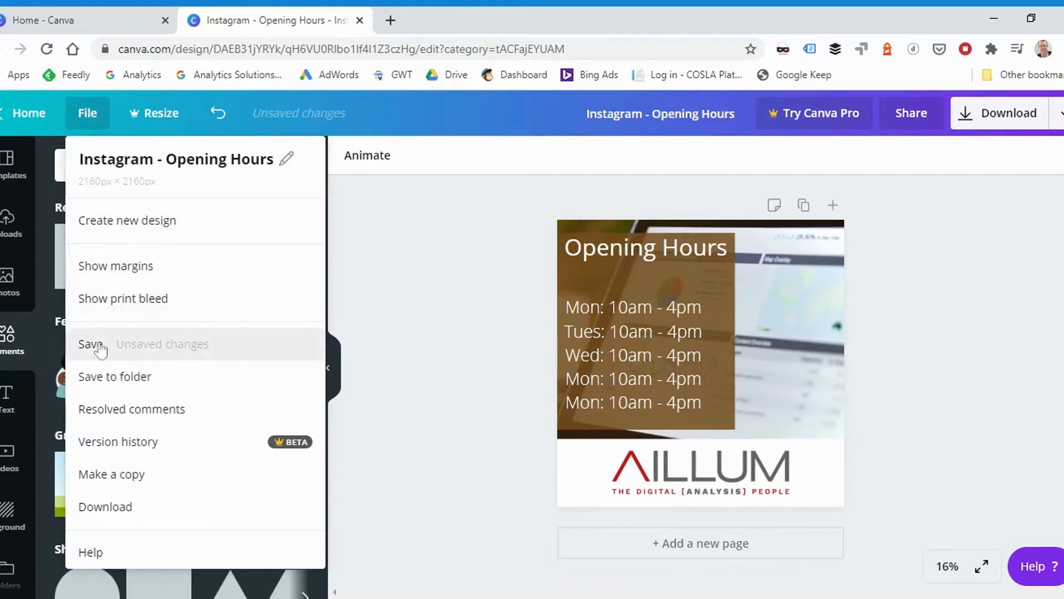
pyautogui.click(89, 342)
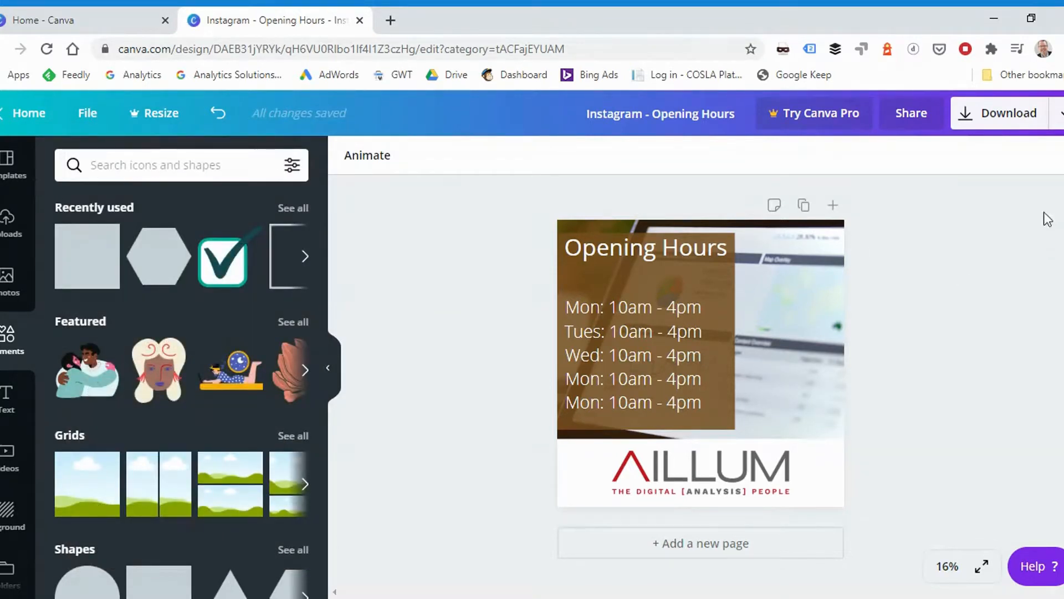
# - Download the design as a PNG, dismiss the Canva Pro offer and open the downloaded image file
pyautogui.click(995, 120)
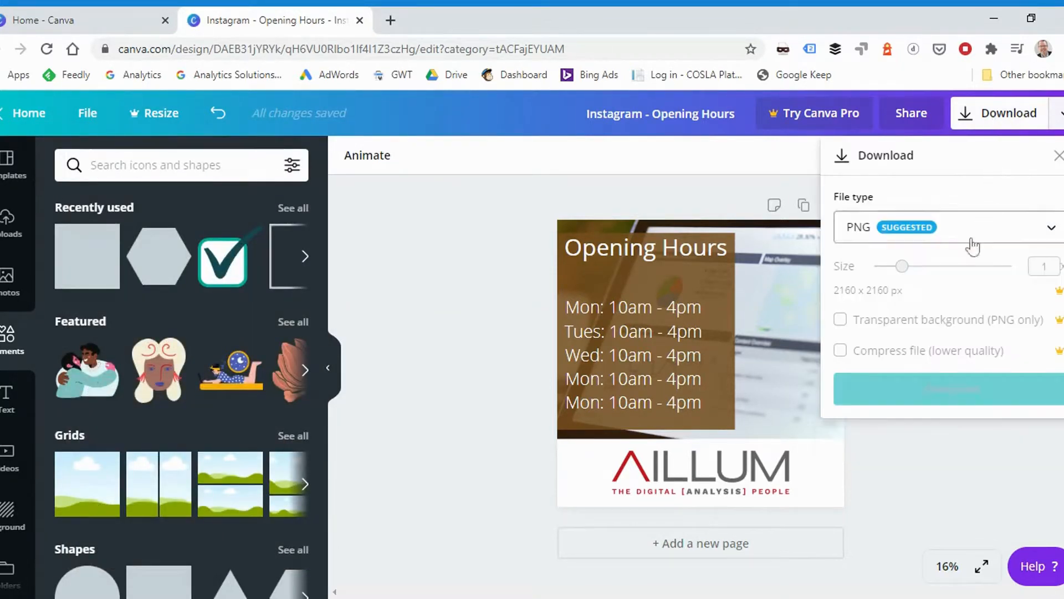
pyautogui.click(955, 230)
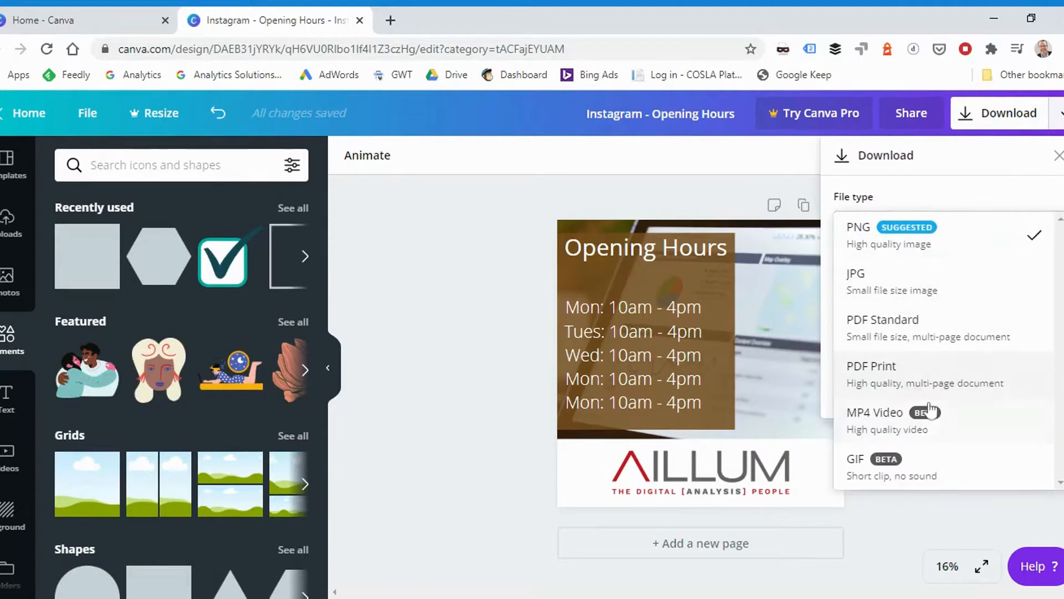
pyautogui.click(953, 236)
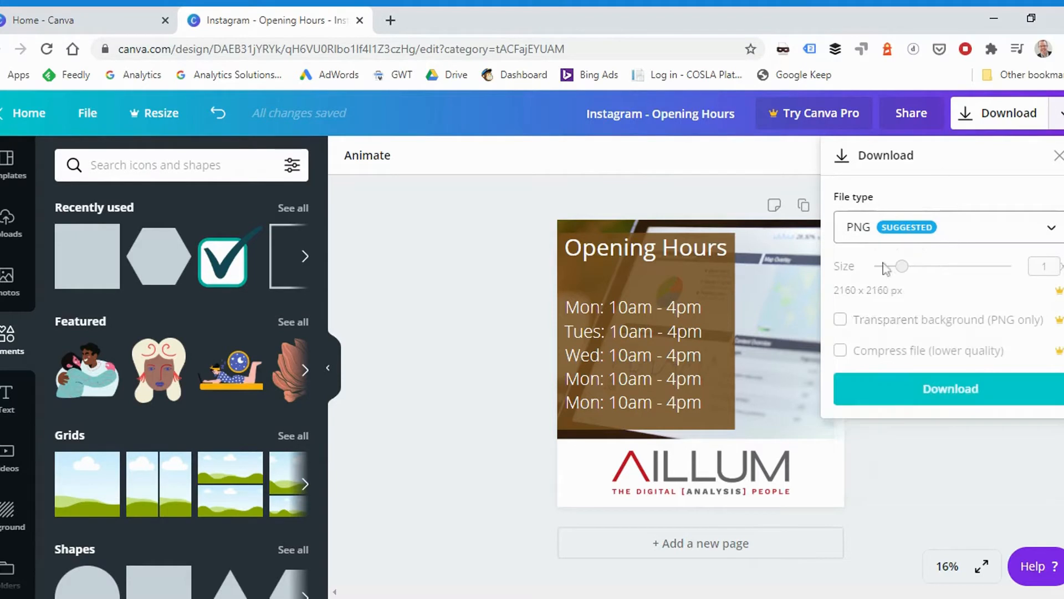
pyautogui.click(943, 395)
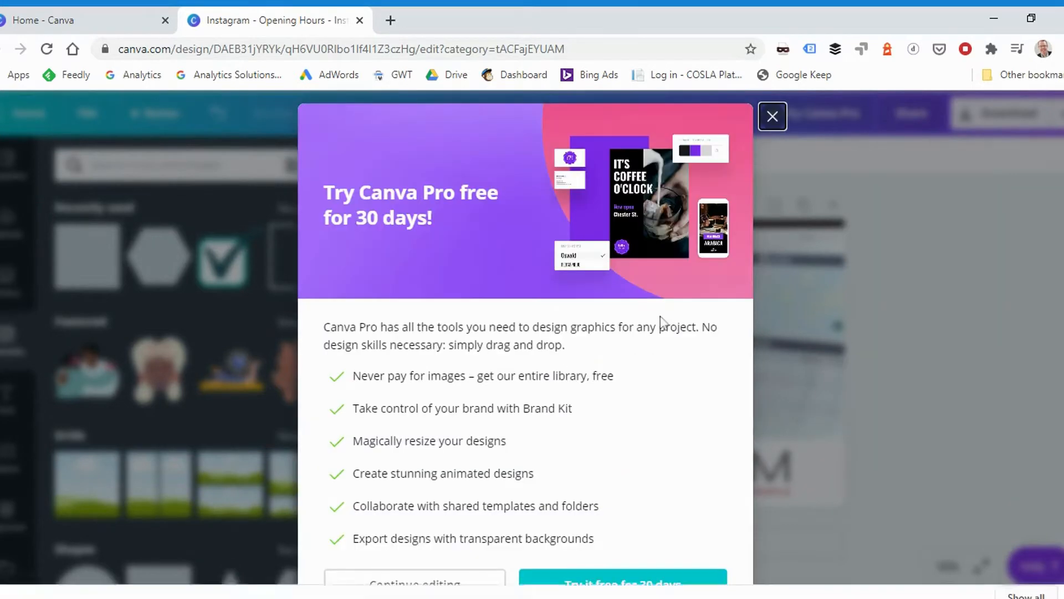
pyautogui.click(773, 117)
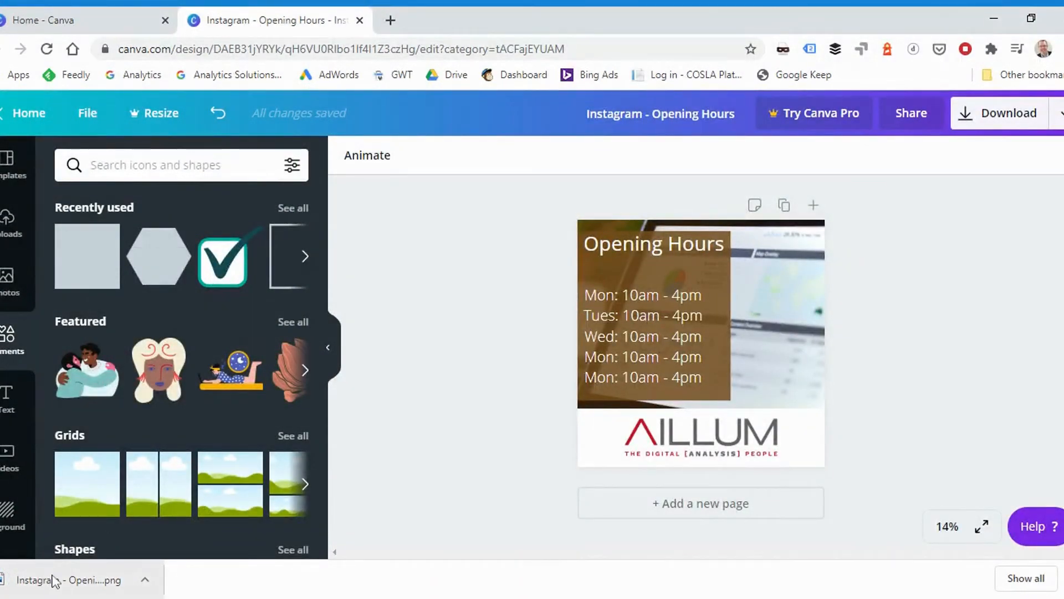
pyautogui.click(52, 580)
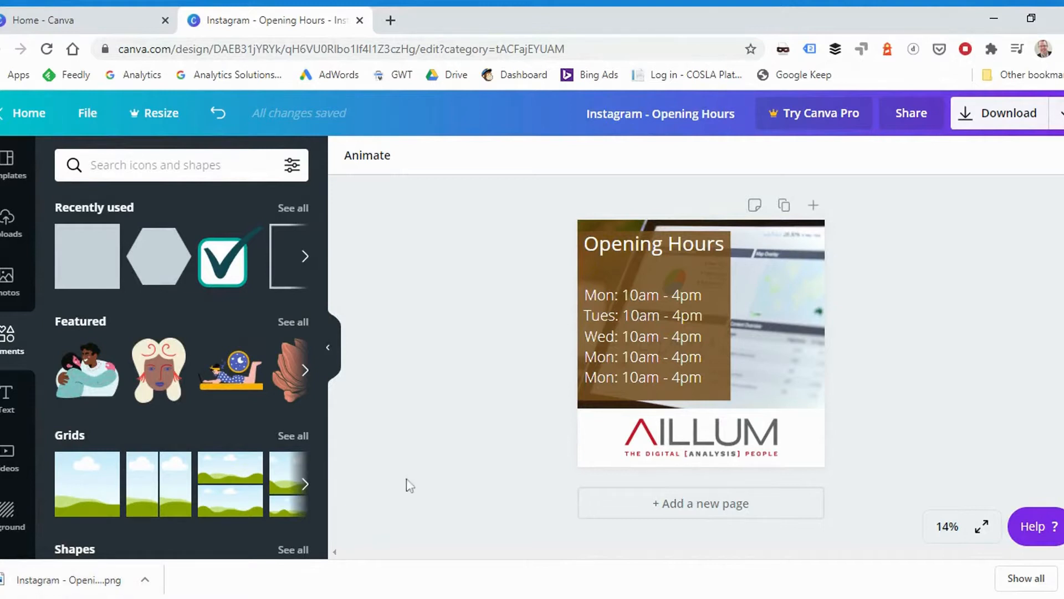